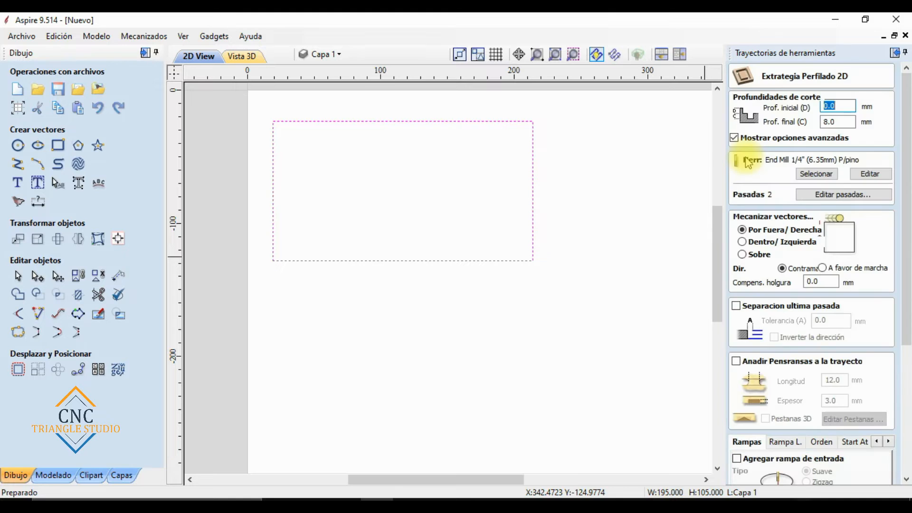
- Set the End Mill 1/4" (6.35mm) P/pino tool's feed rate to 1200 and plunge rate to 850 mm/min, and apply the changes
{"action": "left_click", "coordinate": [816, 174]}
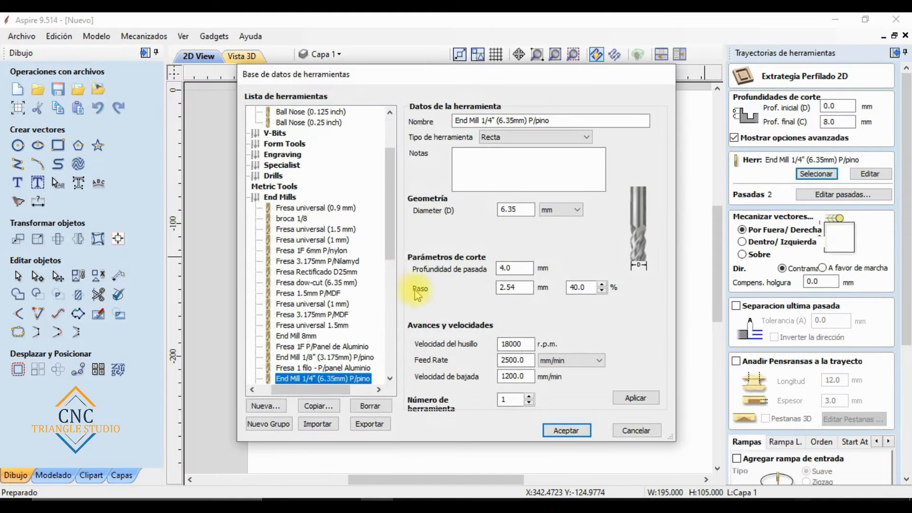
{"action": "scroll", "coordinate": [304, 285], "scroll_direction": "down", "scroll_amount": 2}
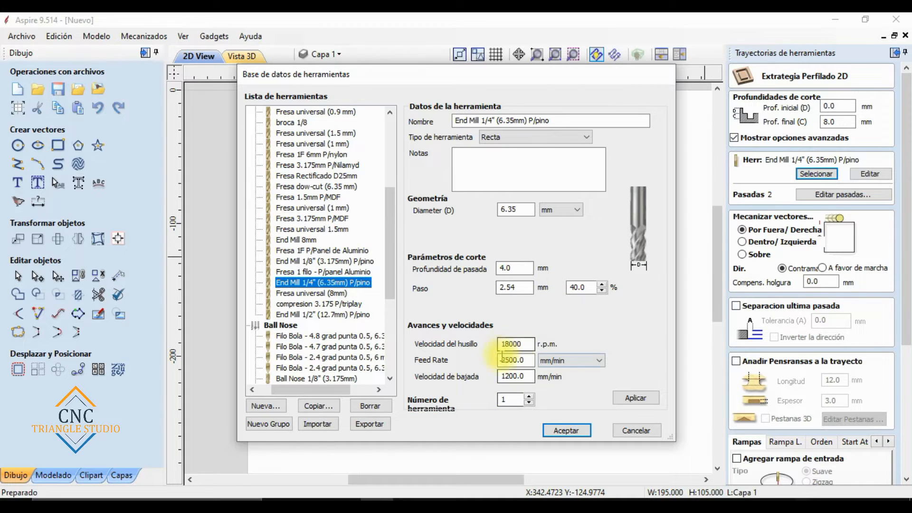
{"action": "left_click_drag", "start_coordinate": [525, 360], "coordinate": [488, 366]}
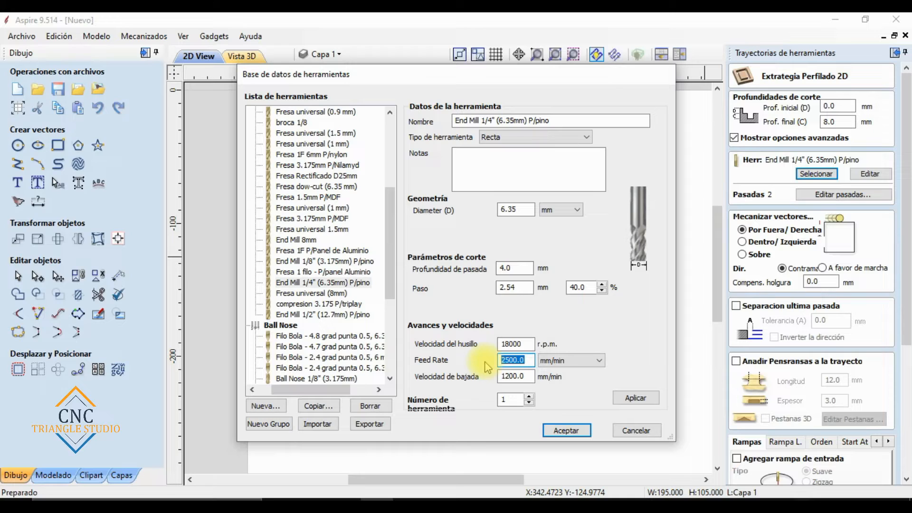
{"action": "type", "text": "1200"}
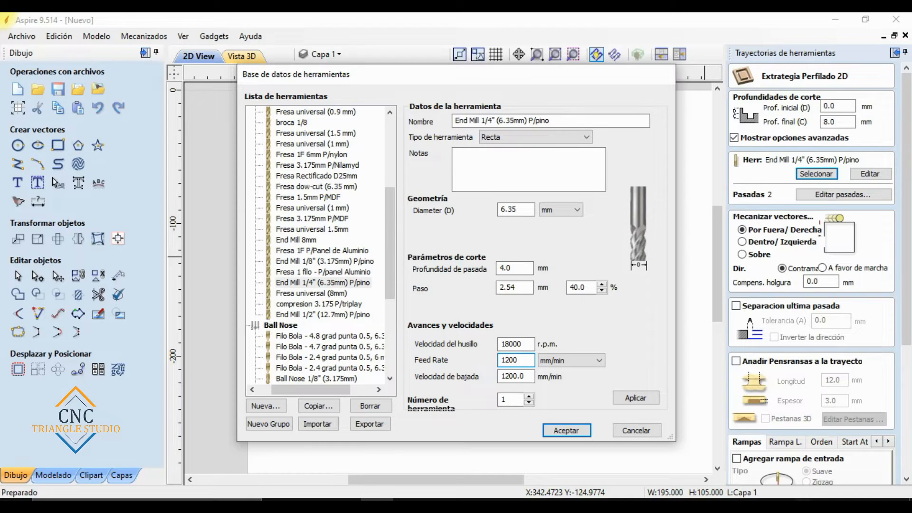
{"action": "double_click", "coordinate": [511, 377]}
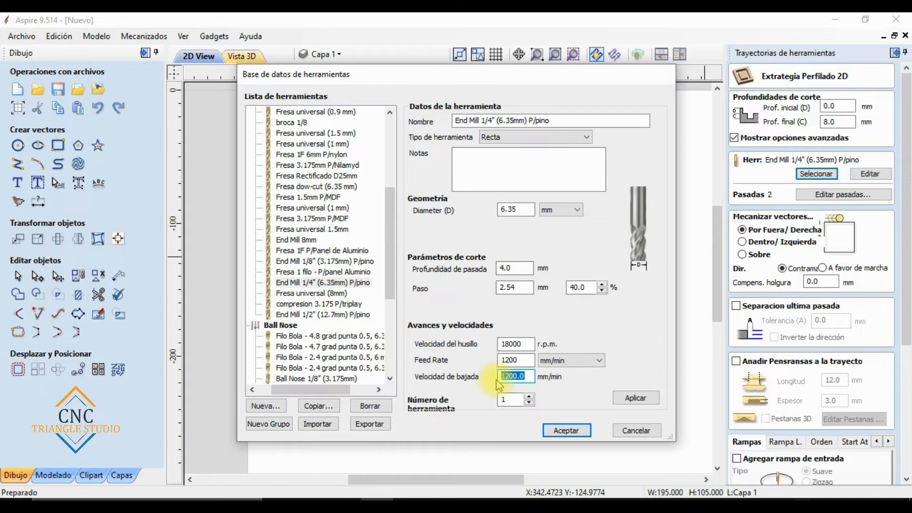
{"action": "type", "text": "850"}
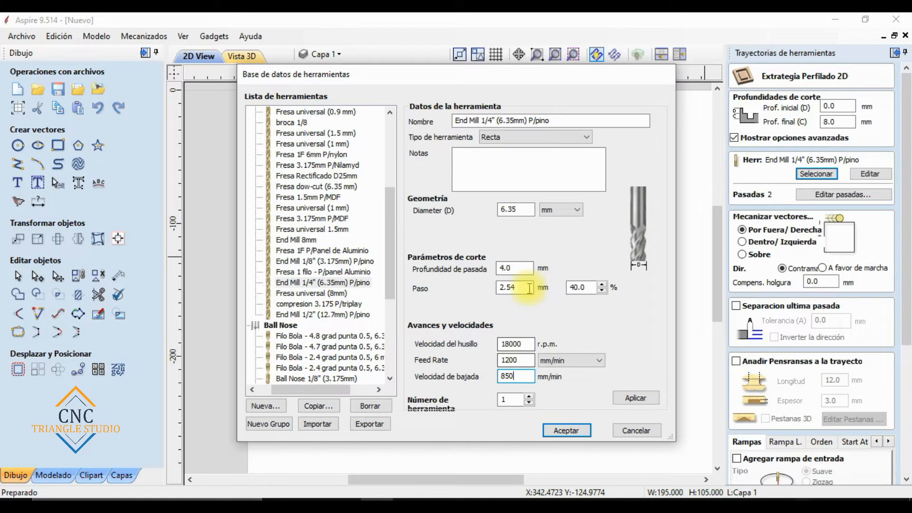
{"action": "double_click", "coordinate": [510, 267]}
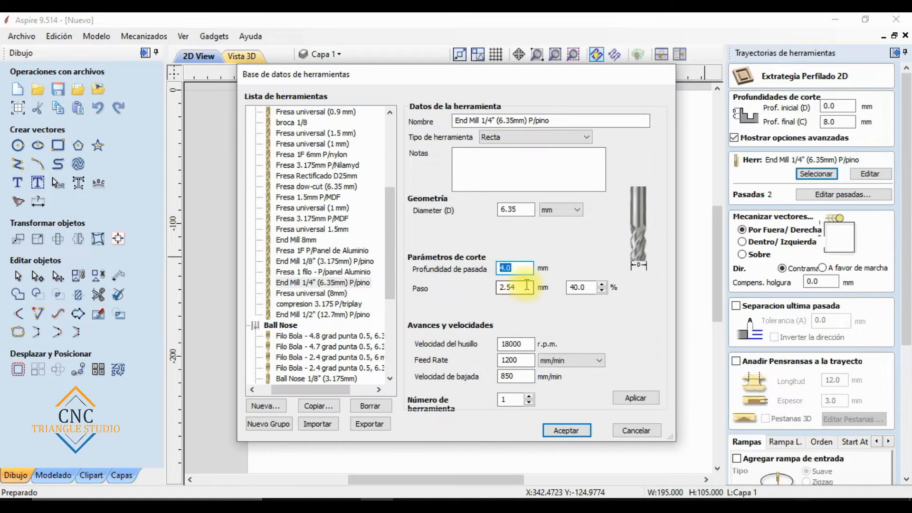
{"action": "left_click", "coordinate": [636, 398]}
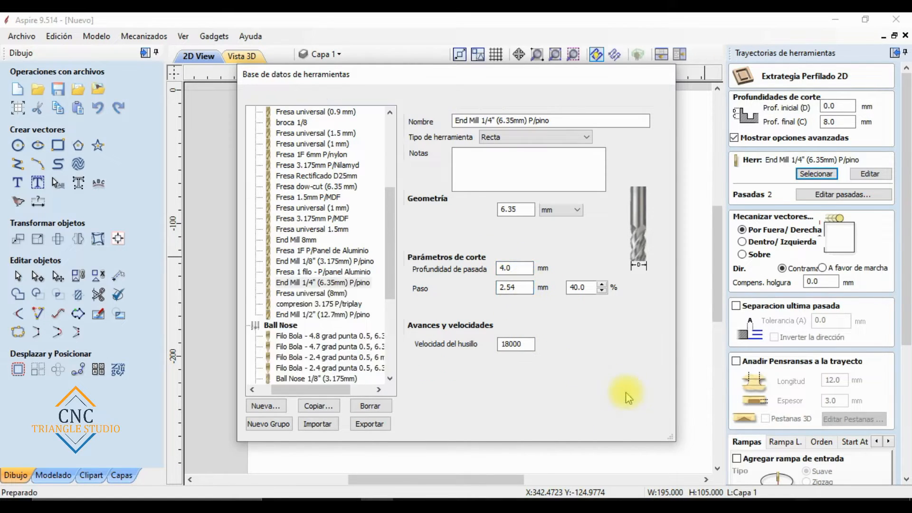
- Examine the 1/4" end mill's pass depth, feed rate and plunge rate in the tool database
{"action": "left_click", "coordinate": [529, 270]}
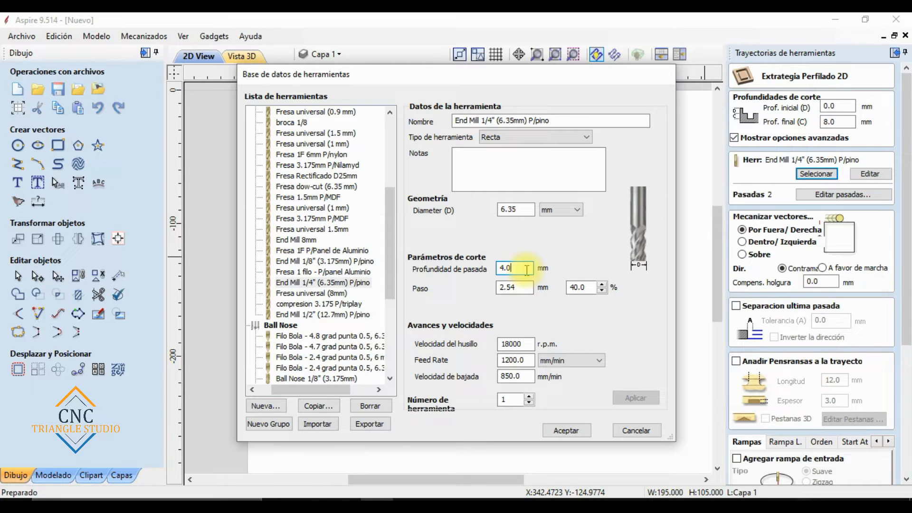
{"action": "double_click", "coordinate": [508, 270]}
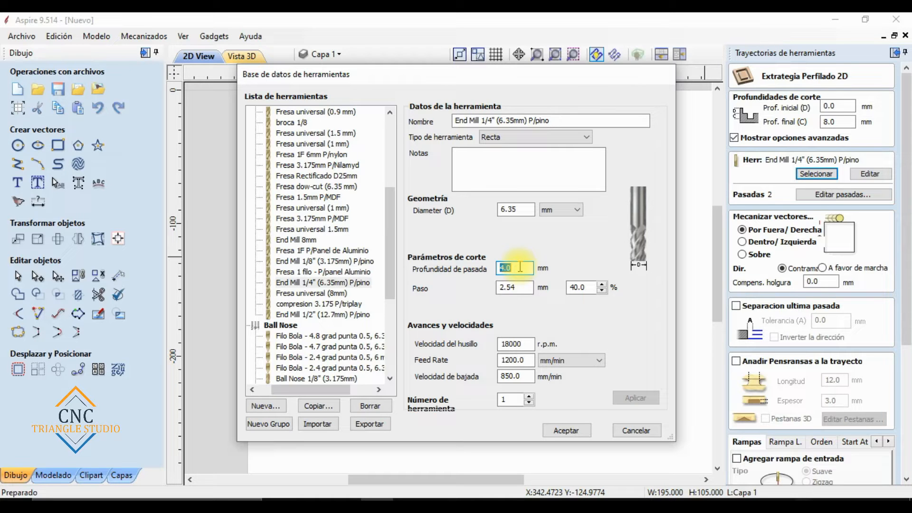
{"action": "left_click_drag", "start_coordinate": [654, 76], "coordinate": [403, 88]}
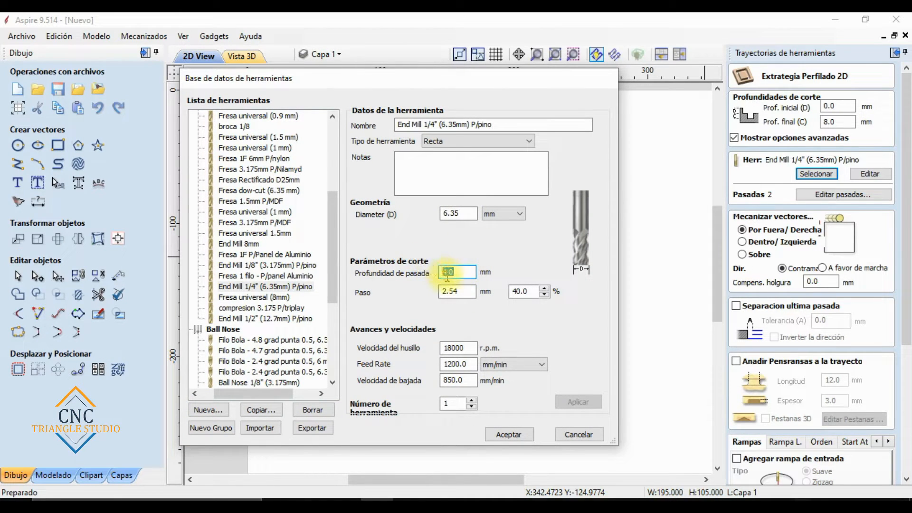
{"action": "left_click", "coordinate": [464, 272]}
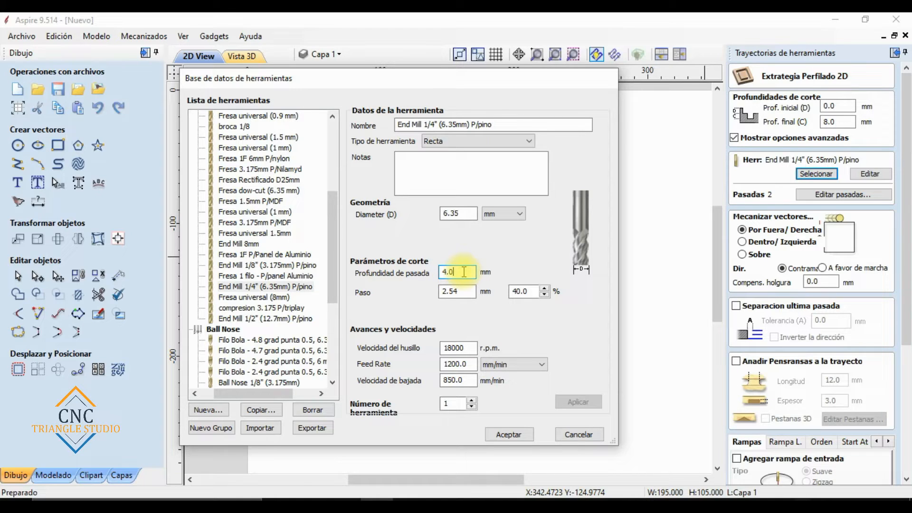
{"action": "left_click_drag", "start_coordinate": [388, 89], "coordinate": [467, 57]}
{"action": "left_click_drag", "start_coordinate": [546, 239], "coordinate": [512, 233]}
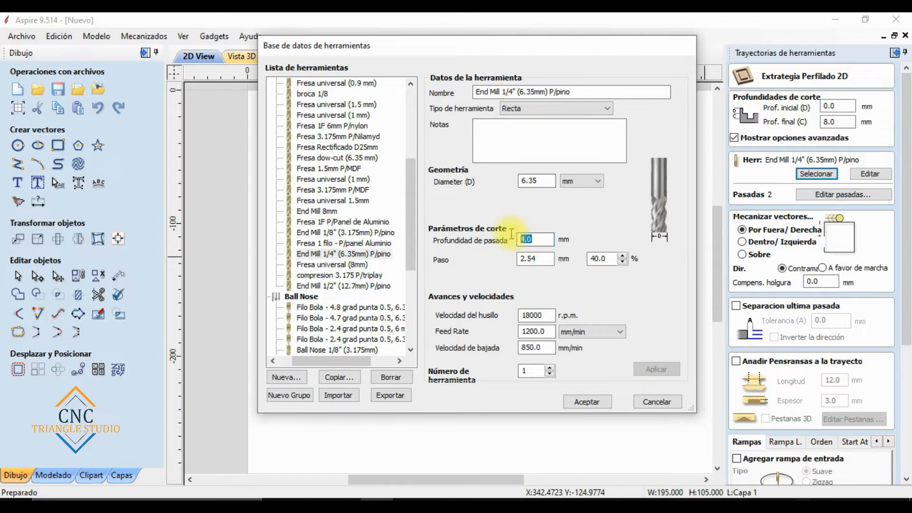
{"action": "left_click", "coordinate": [536, 239]}
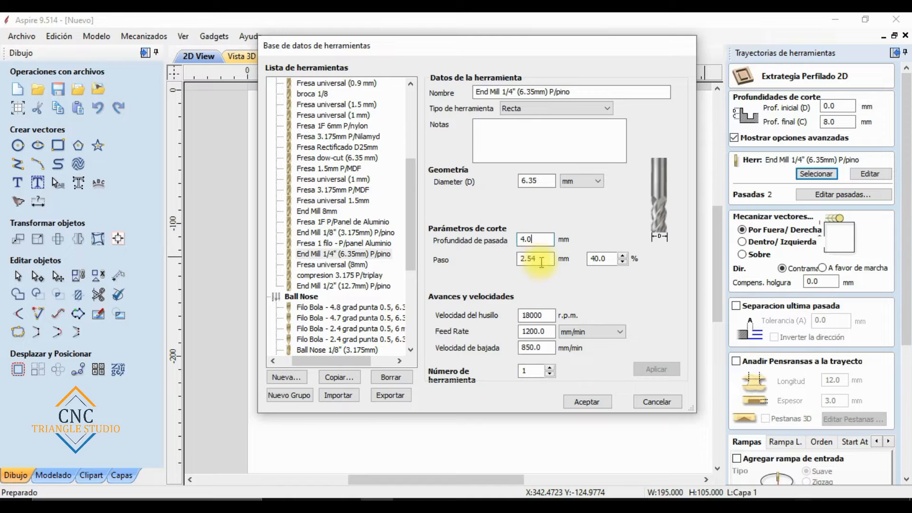
{"action": "left_click_drag", "start_coordinate": [533, 239], "coordinate": [520, 240]}
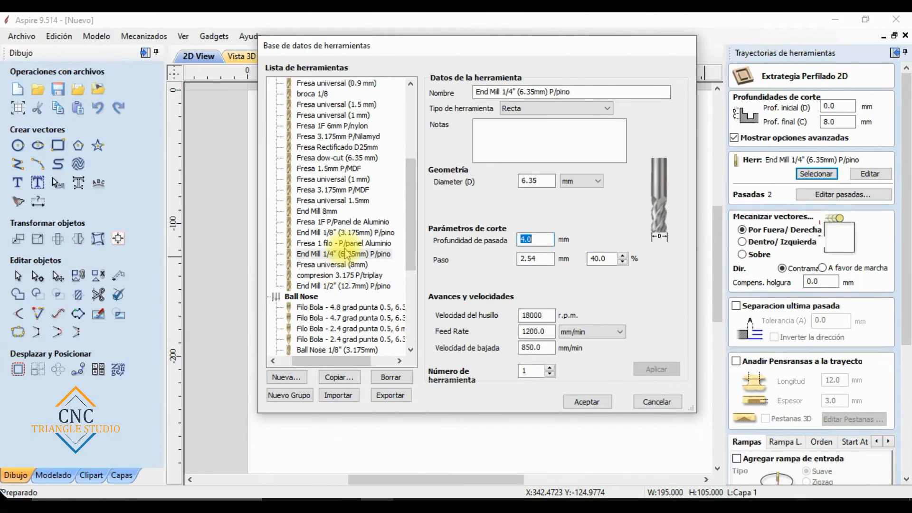
{"action": "left_click", "coordinate": [346, 244]}
{"action": "left_click", "coordinate": [350, 253]}
{"action": "left_click_drag", "start_coordinate": [545, 239], "coordinate": [506, 231]}
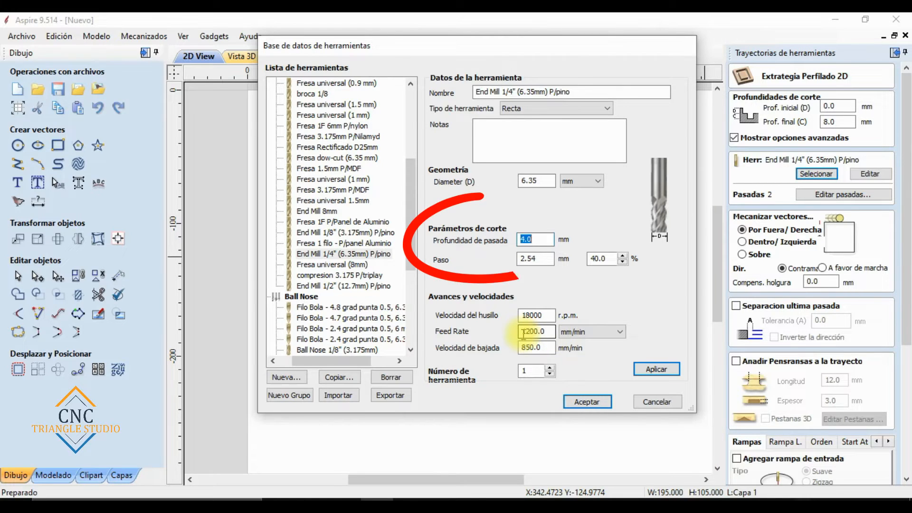
{"action": "mouse_move", "coordinate": [522, 332]}
{"action": "left_mouse_down"}
{"action": "mouse_move", "coordinate": [534, 333]}
{"action": "mouse_move", "coordinate": [534, 347]}
{"action": "mouse_move", "coordinate": [512, 349]}
{"action": "left_mouse_up"}
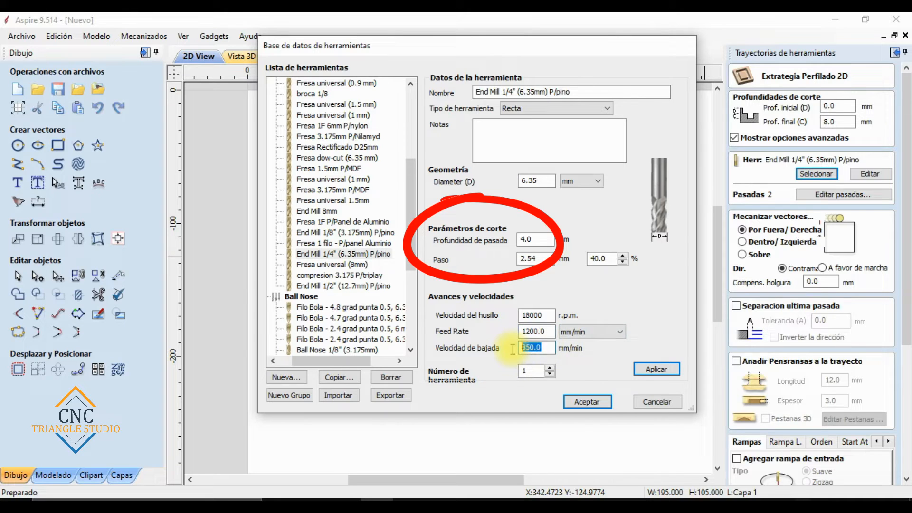
{"action": "left_click", "coordinate": [547, 331]}
{"action": "left_click_drag", "start_coordinate": [546, 331], "coordinate": [496, 342]}
{"action": "left_click_drag", "start_coordinate": [542, 240], "coordinate": [498, 233]}
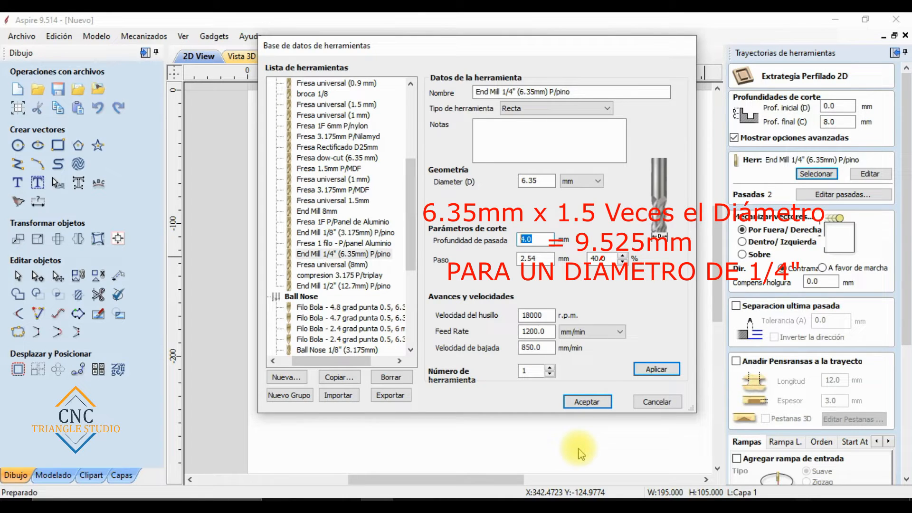
{"action": "left_click", "coordinate": [537, 240]}
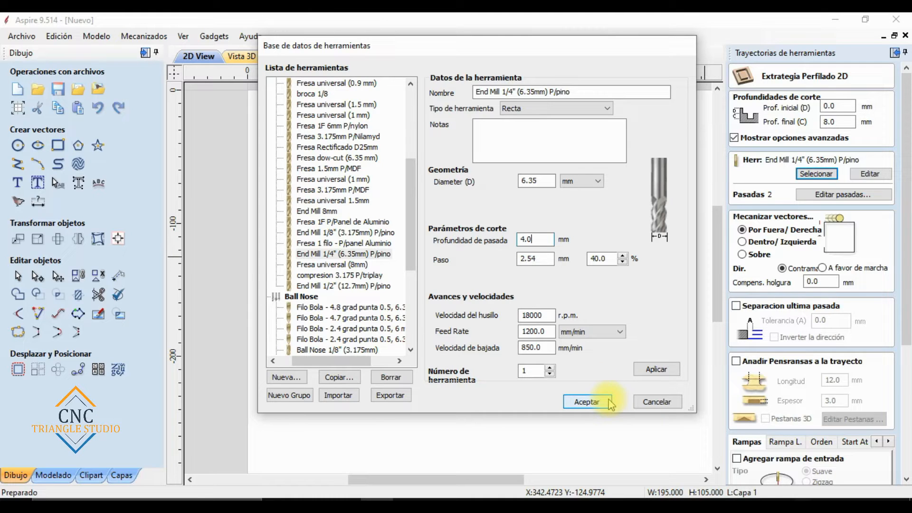
- Accept the 1/4" end mill for the 2D profile toolpath and check the toolpath's final cut depth
{"action": "left_click", "coordinate": [587, 402]}
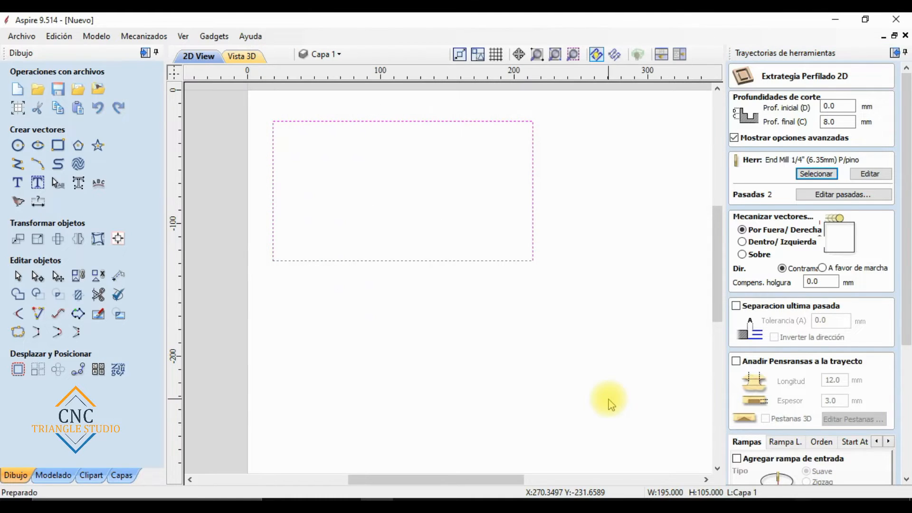
{"action": "left_click_drag", "start_coordinate": [841, 124], "coordinate": [782, 136]}
{"action": "left_click", "coordinate": [844, 119]}
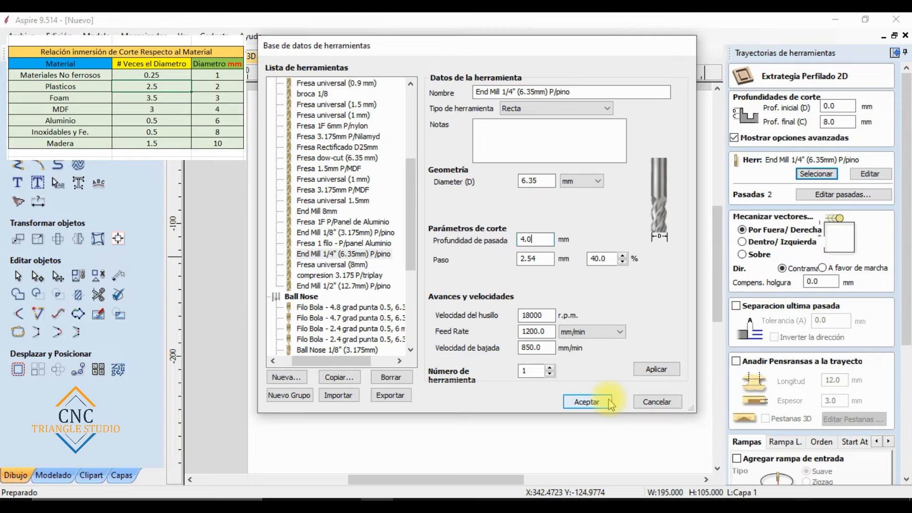
{"action": "left_click", "coordinate": [587, 402]}
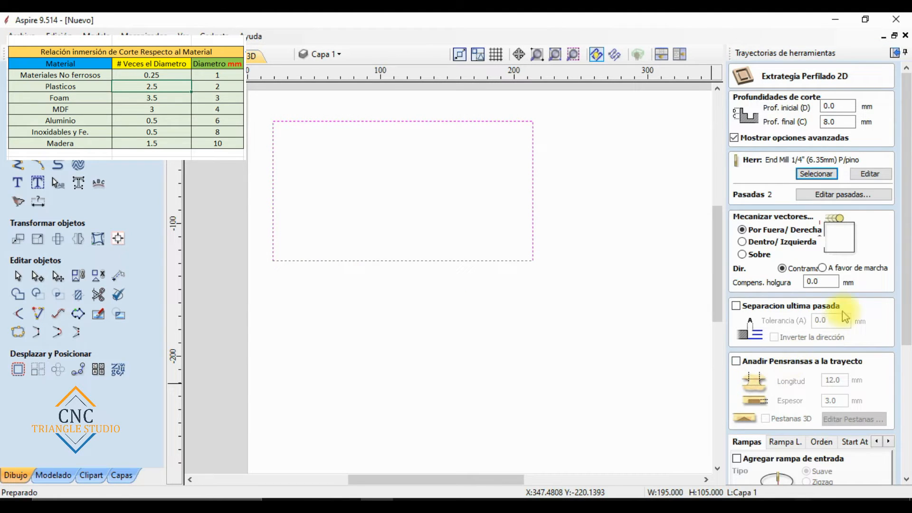
{"action": "double_click", "coordinate": [829, 122]}
{"action": "left_click", "coordinate": [844, 120]}
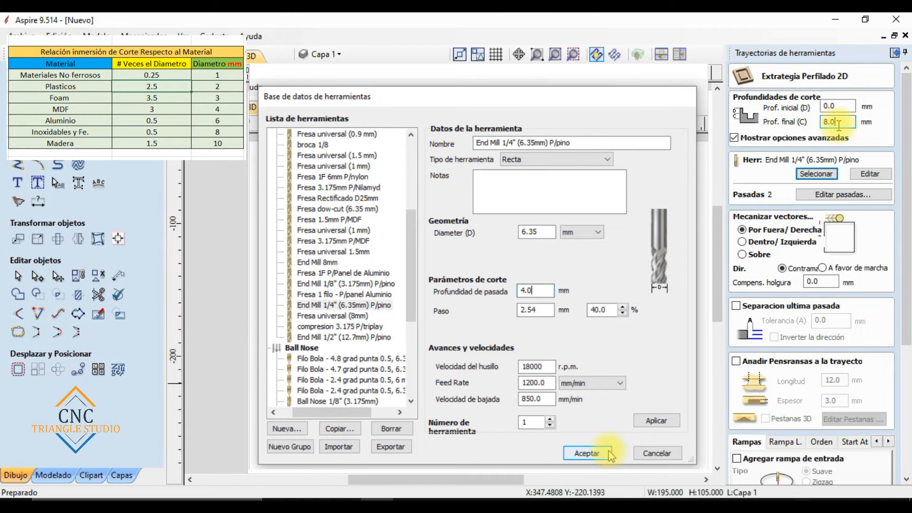
- Calculate the Perfilado 2 profile toolpath with the entry ramp left off
{"action": "scroll", "coordinate": [864, 338], "scroll_direction": "down", "scroll_amount": 5}
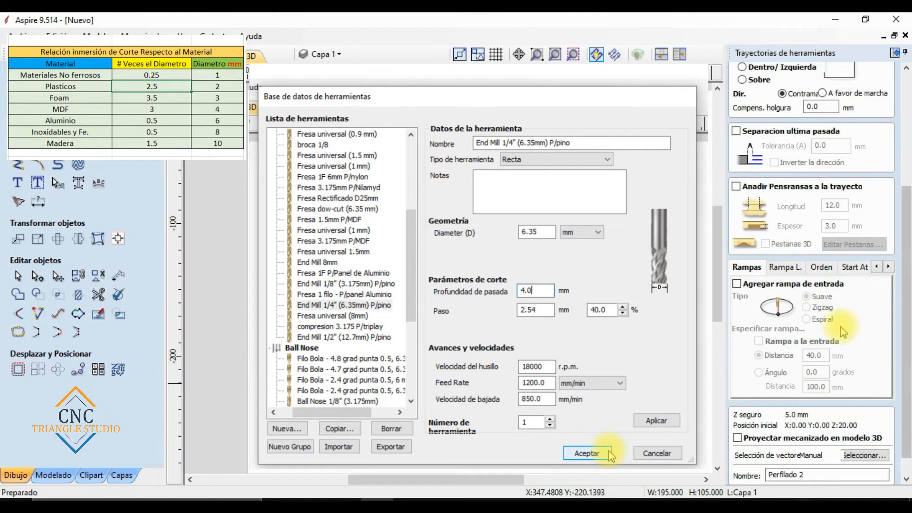
{"action": "left_click", "coordinate": [761, 289]}
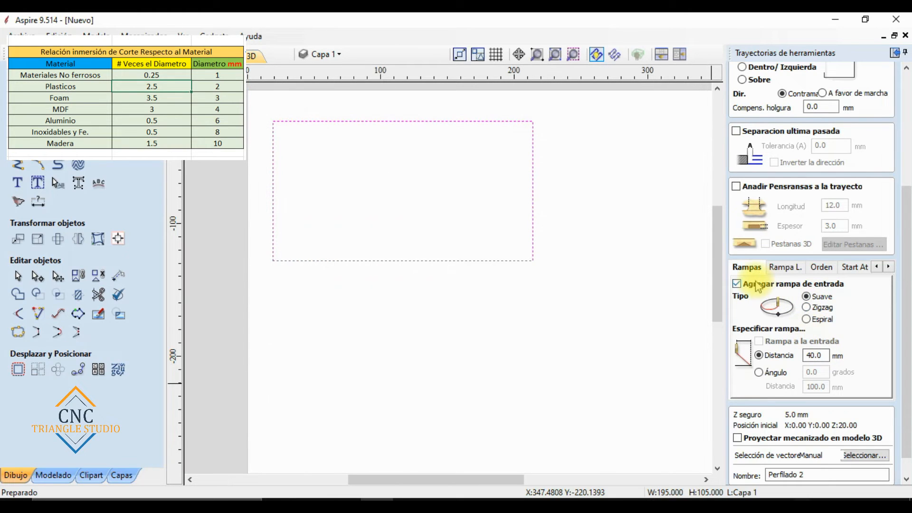
{"action": "left_click", "coordinate": [758, 285]}
{"action": "scroll", "coordinate": [779, 428], "scroll_direction": "down", "scroll_amount": 1}
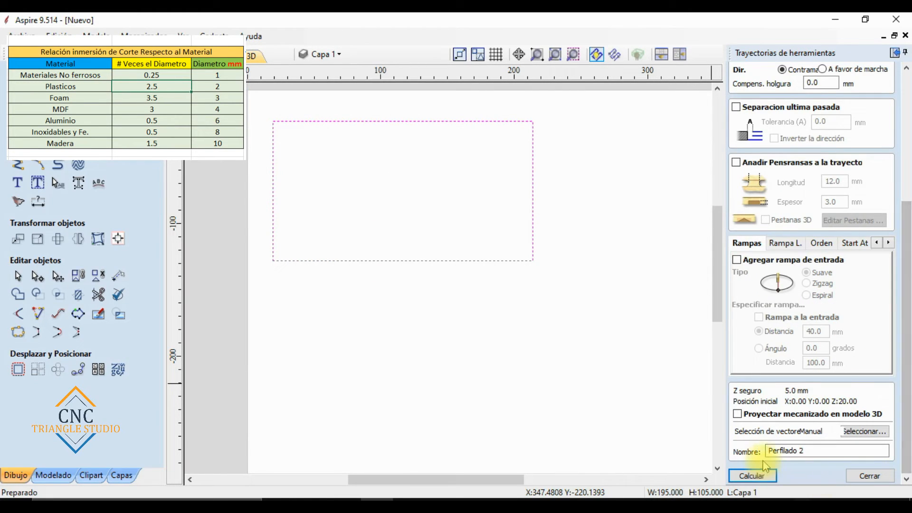
{"action": "left_click", "coordinate": [767, 474]}
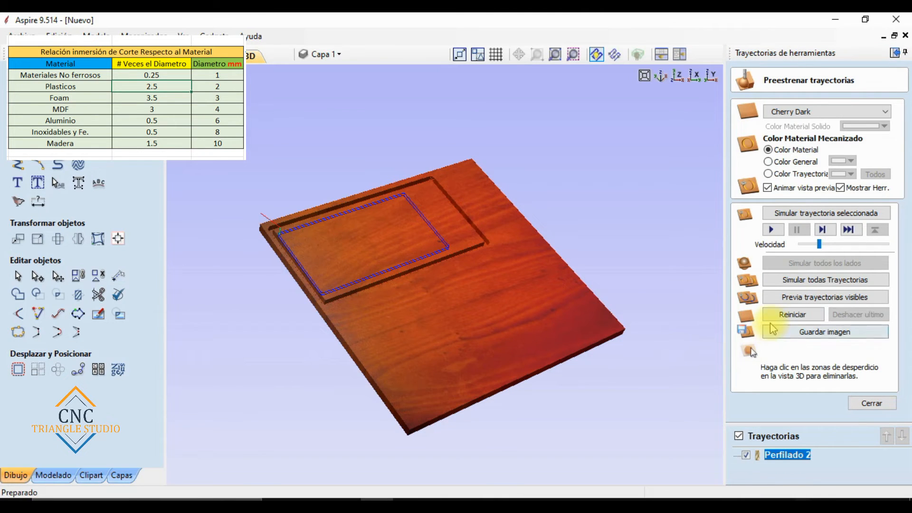
- Reset the 3D preview, simulate the visible toolpaths at a higher speed and inspect the cut rectangle
{"action": "left_click", "coordinate": [779, 316]}
{"action": "scroll", "coordinate": [263, 272], "scroll_direction": "up", "scroll_amount": 6}
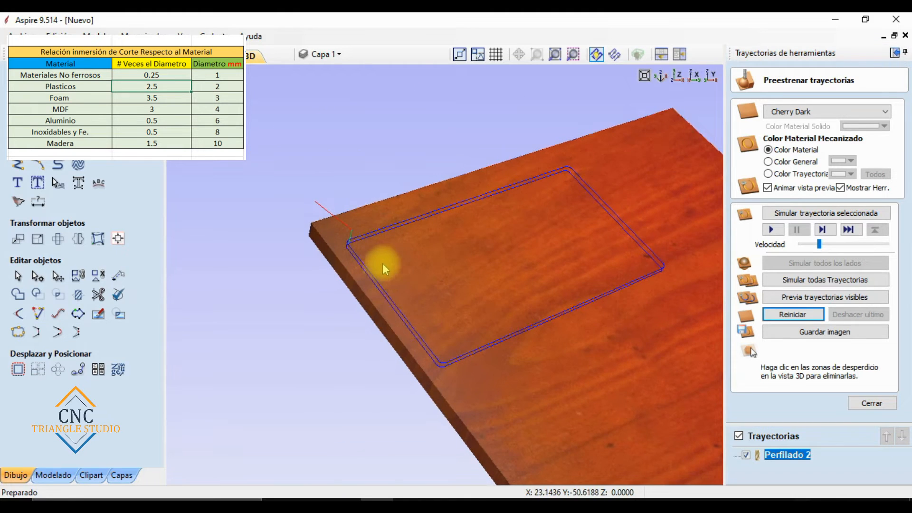
{"action": "scroll", "coordinate": [428, 283], "scroll_direction": "up", "scroll_amount": 3}
{"action": "left_click_drag", "start_coordinate": [634, 335], "coordinate": [265, 199]}
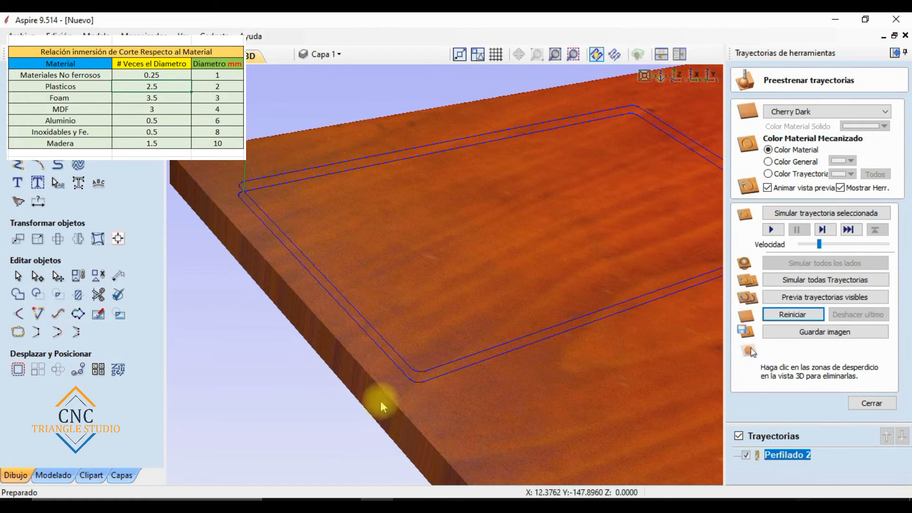
{"action": "left_click_drag", "start_coordinate": [591, 380], "coordinate": [496, 380]}
{"action": "left_click_drag", "start_coordinate": [343, 129], "coordinate": [475, 192]}
{"action": "left_click_drag", "start_coordinate": [407, 235], "coordinate": [558, 249]}
{"action": "left_click_drag", "start_coordinate": [414, 289], "coordinate": [707, 302]}
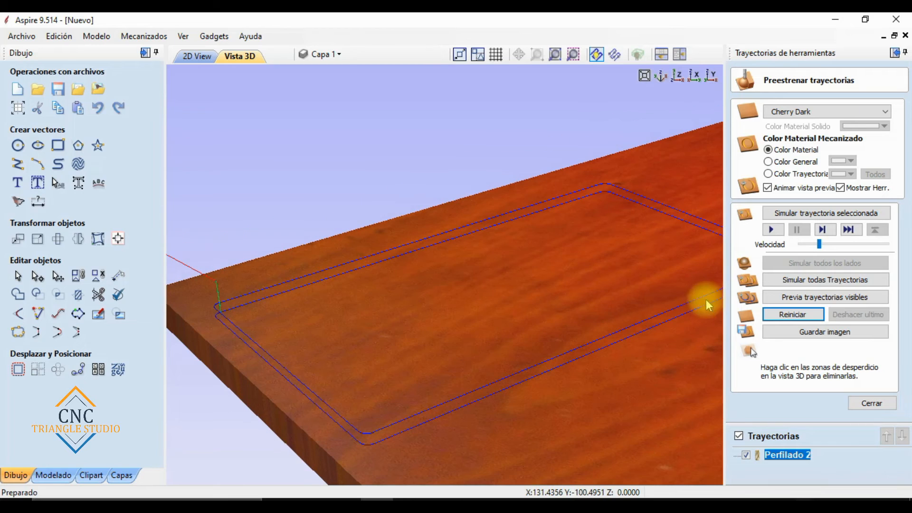
{"action": "left_click", "coordinate": [782, 299]}
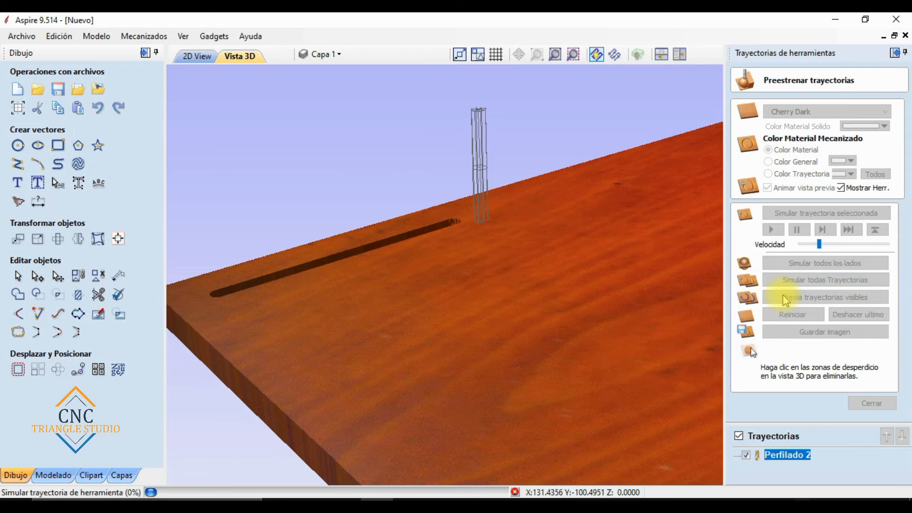
{"action": "left_click_drag", "start_coordinate": [819, 244], "coordinate": [854, 250]}
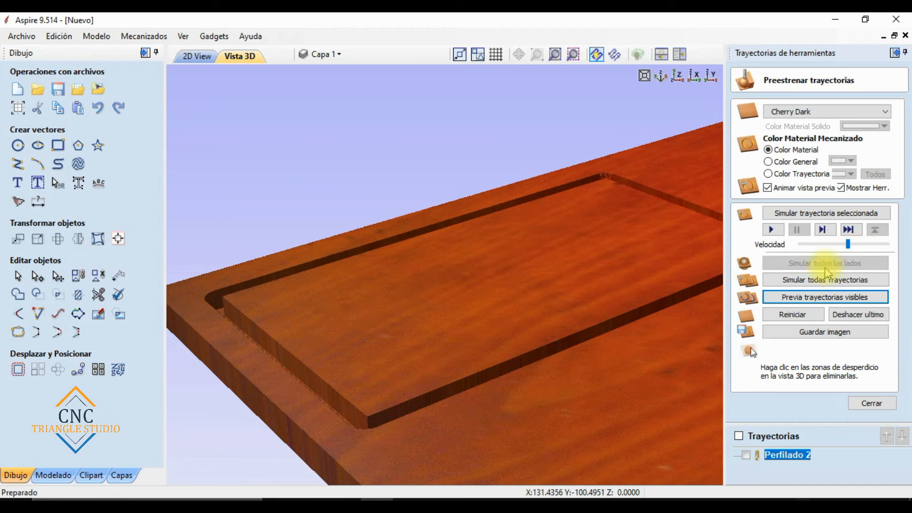
{"action": "left_click_drag", "start_coordinate": [625, 313], "coordinate": [427, 260]}
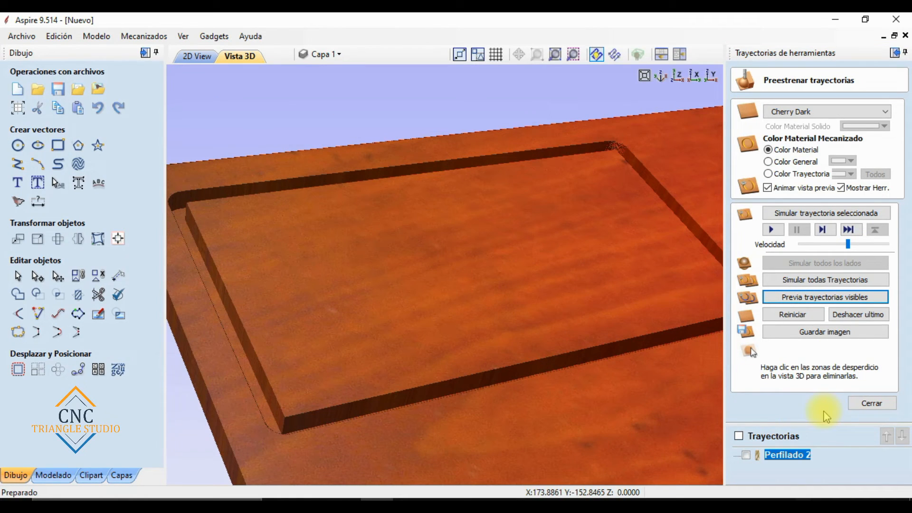
- Review the Perfilado 2 profile settings without changing them and inspect the cut rectangle in the 3D view
{"action": "double_click", "coordinate": [796, 457]}
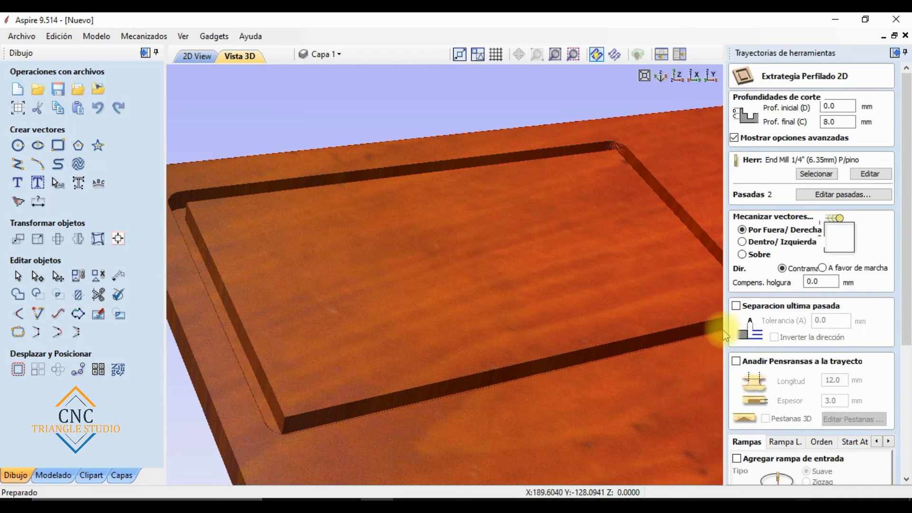
{"action": "scroll", "coordinate": [898, 428], "scroll_direction": "down", "scroll_amount": 5}
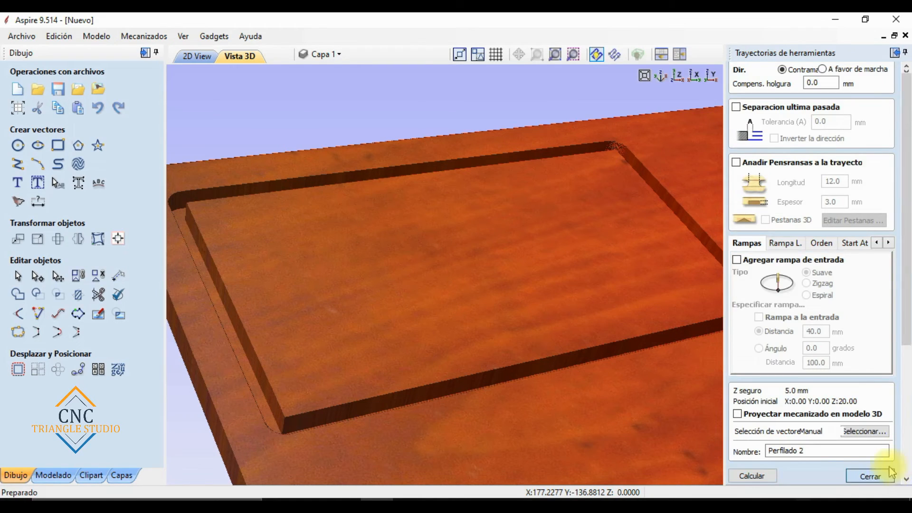
{"action": "left_click", "coordinate": [887, 475]}
{"action": "left_click_drag", "start_coordinate": [632, 306], "coordinate": [489, 249]}
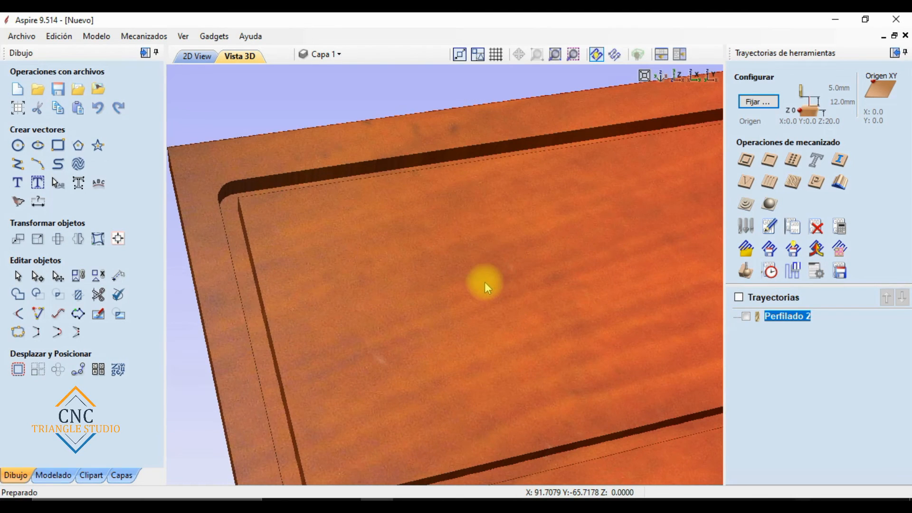
{"action": "left_click_drag", "start_coordinate": [484, 281], "coordinate": [498, 262]}
{"action": "scroll", "coordinate": [498, 261], "scroll_direction": "down", "scroll_amount": 3}
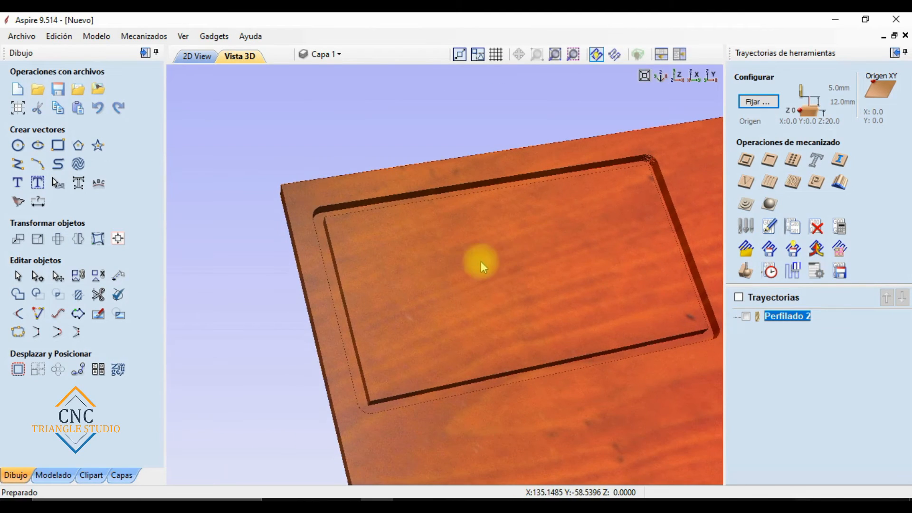
{"action": "scroll", "coordinate": [411, 246], "scroll_direction": "up", "scroll_amount": 5}
{"action": "scroll", "coordinate": [357, 221], "scroll_direction": "down", "scroll_amount": 2}
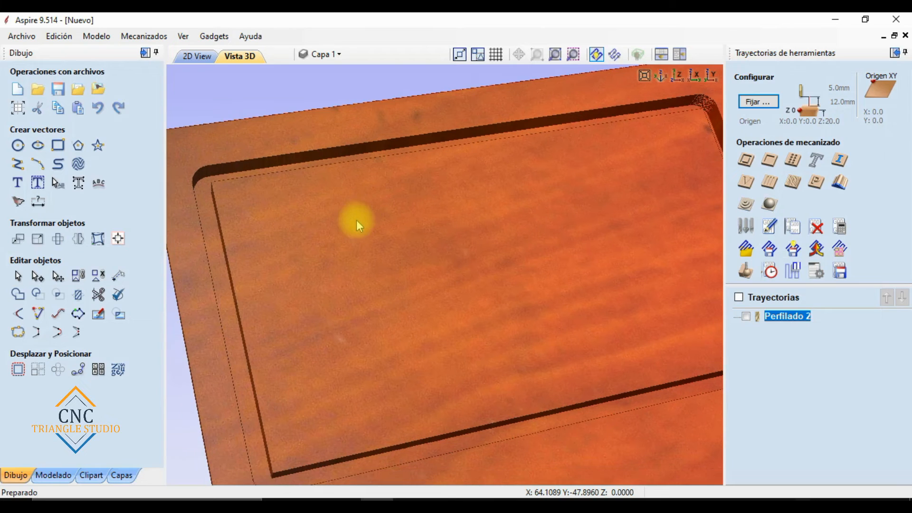
- Show the Perfilado 2 toolpath, add a smooth entry ramp with a 40 mm distance and recalculate it
{"action": "left_click", "coordinate": [738, 297]}
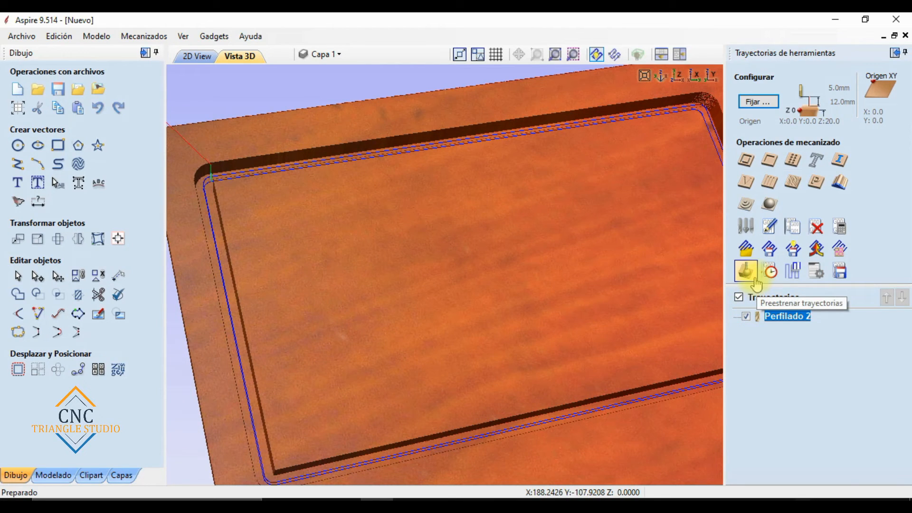
{"action": "double_click", "coordinate": [781, 317]}
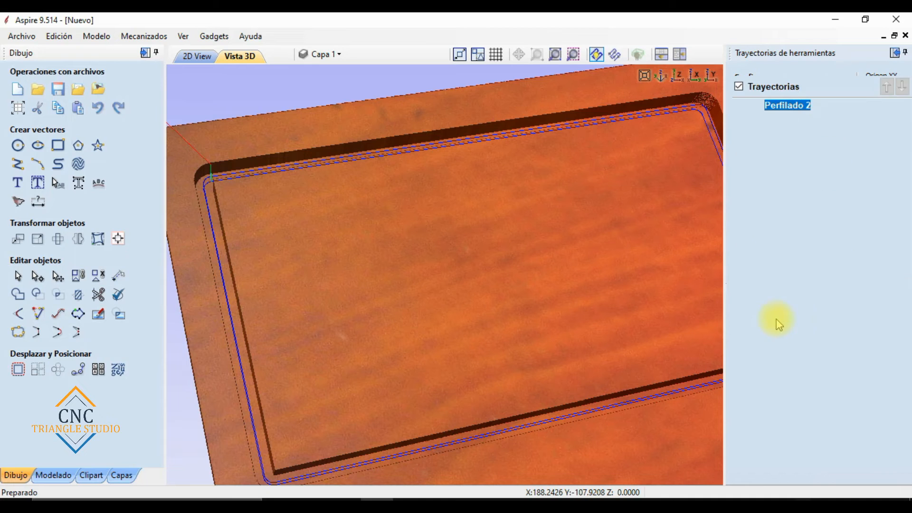
{"action": "scroll", "coordinate": [869, 387], "scroll_direction": "down", "scroll_amount": 3}
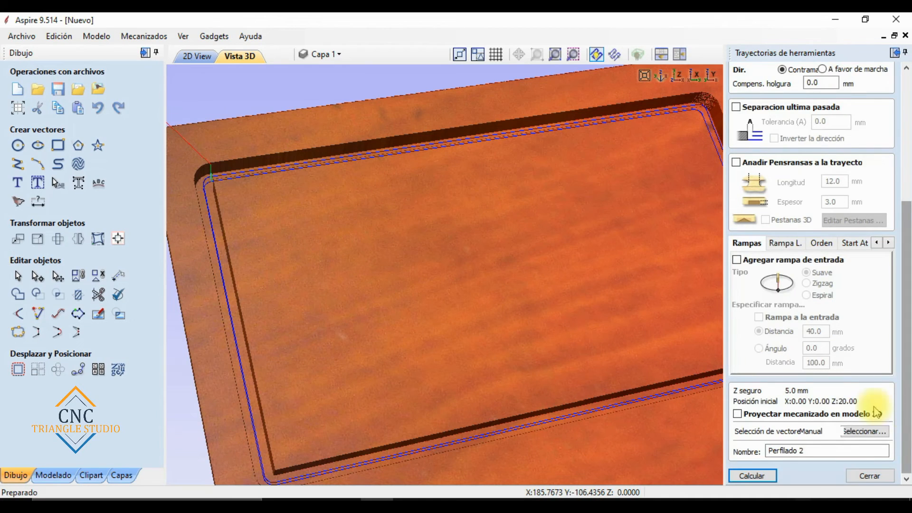
{"action": "left_click", "coordinate": [738, 260]}
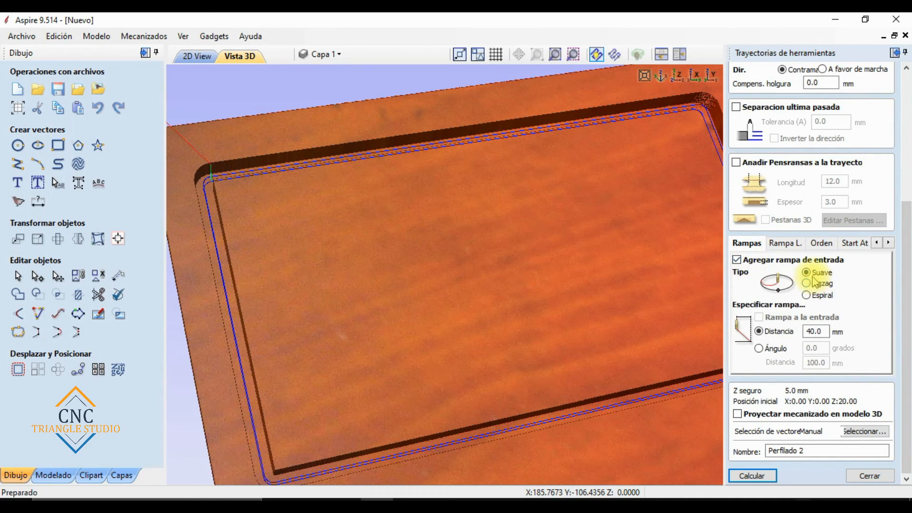
{"action": "double_click", "coordinate": [815, 331]}
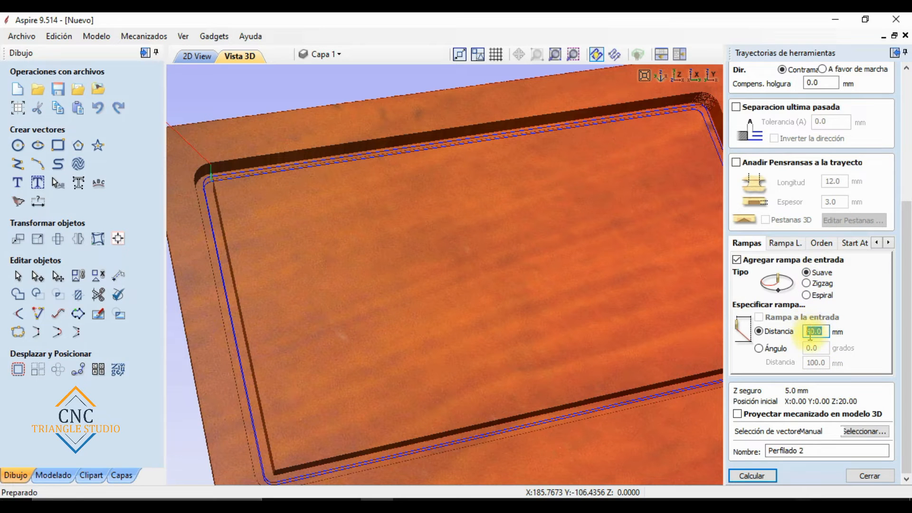
{"action": "left_click_drag", "start_coordinate": [412, 220], "coordinate": [415, 266]}
{"action": "left_click", "coordinate": [752, 476]}
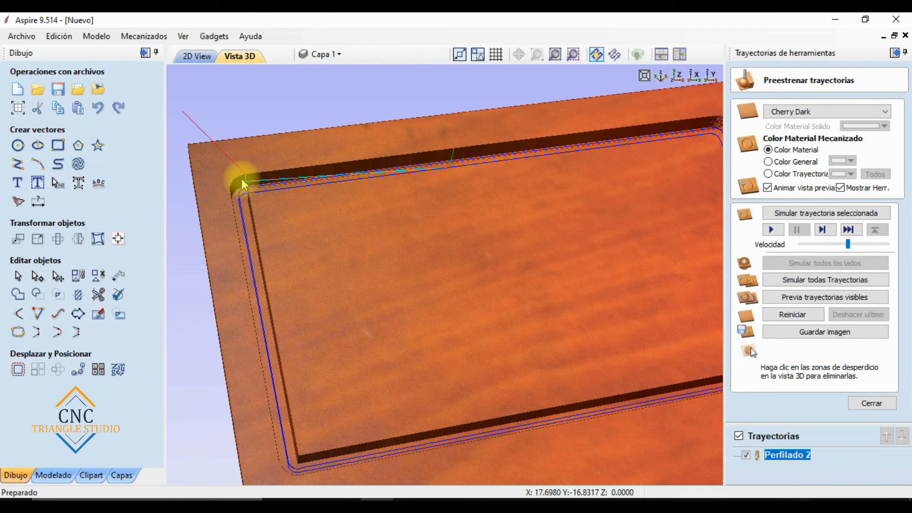
- Examine the ramped tool entry of the recalculated toolpath from several angles in the 3D view
{"action": "left_click_drag", "start_coordinate": [240, 183], "coordinate": [274, 175]}
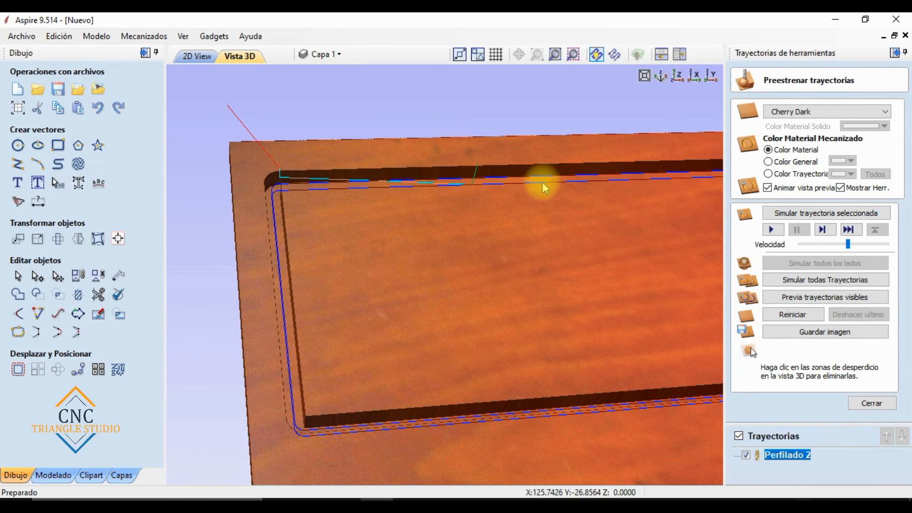
{"action": "left_click_drag", "start_coordinate": [252, 263], "coordinate": [352, 252]}
{"action": "left_click_drag", "start_coordinate": [304, 286], "coordinate": [421, 250]}
{"action": "left_click_drag", "start_coordinate": [527, 257], "coordinate": [583, 273]}
{"action": "left_click_drag", "start_coordinate": [501, 274], "coordinate": [565, 276]}
{"action": "left_click_drag", "start_coordinate": [415, 319], "coordinate": [383, 277]}
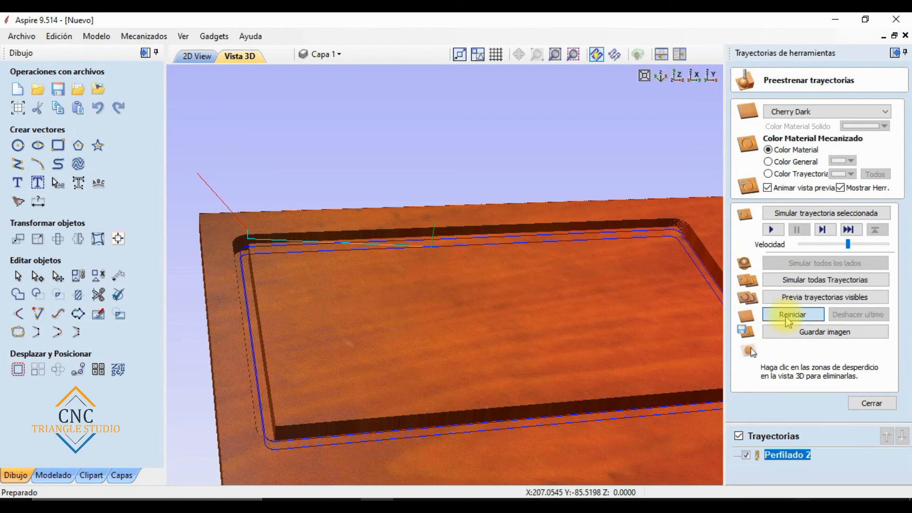
- Reset the 3D preview, simulate the visible ramped toolpath and inspect the resulting cut
{"action": "left_click_drag", "start_coordinate": [313, 282], "coordinate": [231, 164]}
{"action": "left_click_drag", "start_coordinate": [364, 250], "coordinate": [375, 270]}
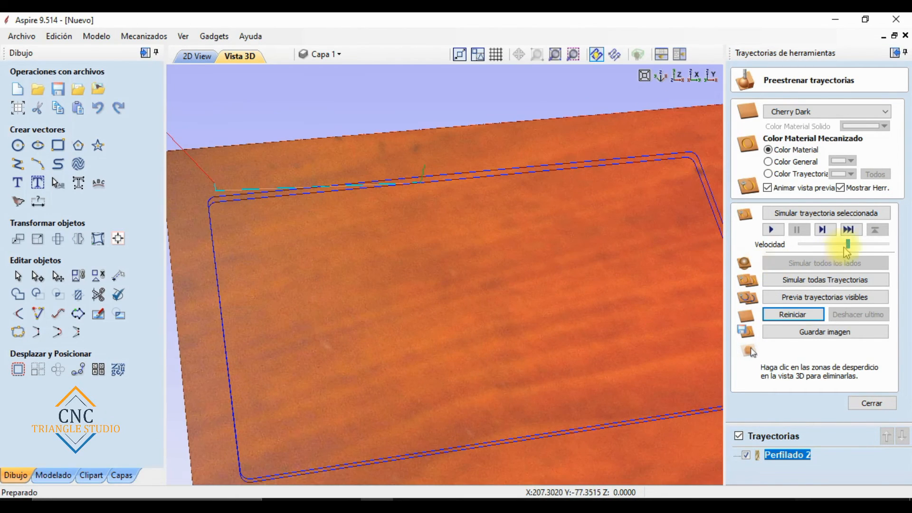
{"action": "left_click", "coordinate": [807, 297]}
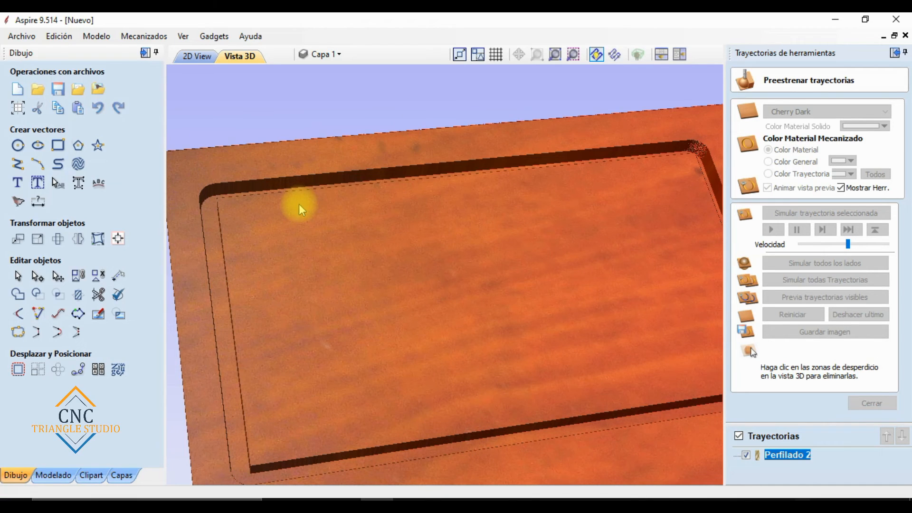
{"action": "scroll", "coordinate": [469, 207], "scroll_direction": "up", "scroll_amount": 2}
{"action": "scroll", "coordinate": [510, 315], "scroll_direction": "down", "scroll_amount": 3}
{"action": "left_click_drag", "start_coordinate": [510, 316], "coordinate": [378, 269]}
{"action": "left_click_drag", "start_coordinate": [302, 310], "coordinate": [380, 297]}
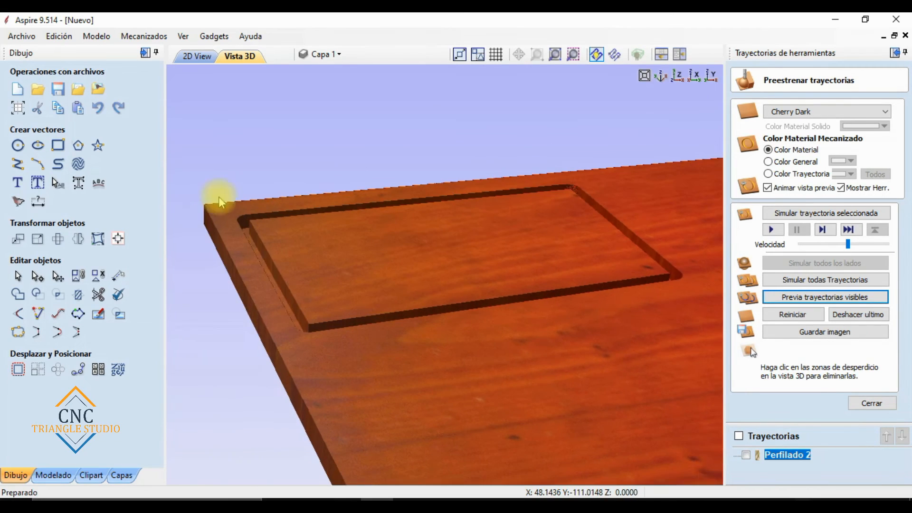
- Return to the 2D view, close the toolpath preview and delete the existing rectangle
{"action": "left_click", "coordinate": [197, 59]}
{"action": "left_click", "coordinate": [872, 403]}
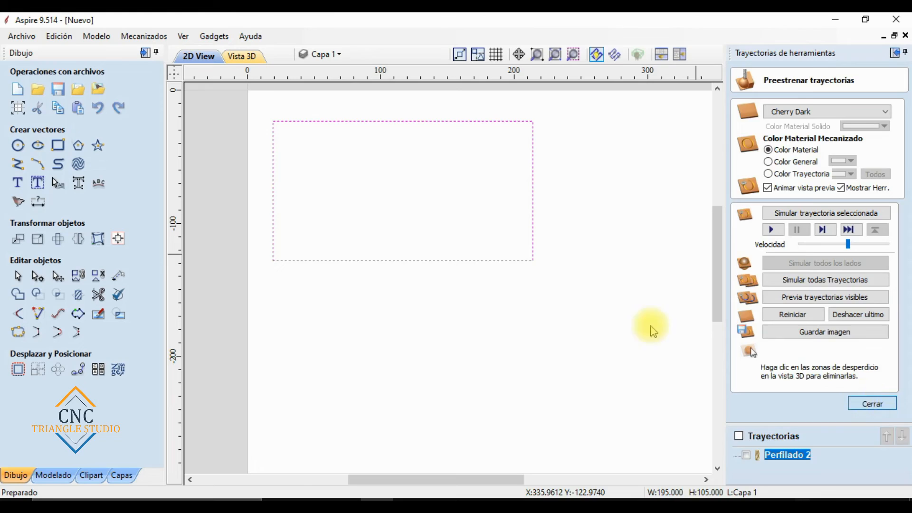
{"action": "left_click", "coordinate": [394, 182]}
{"action": "left_click", "coordinate": [292, 122]}
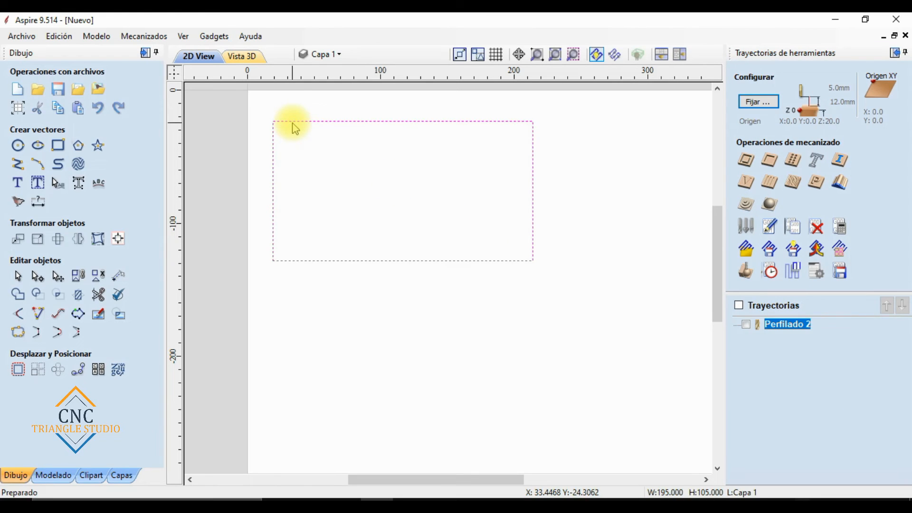
{"action": "key", "text": "Delete"}
- Set the job's material thickness to 3 mm and accept the material setup
{"action": "left_click", "coordinate": [18, 108]}
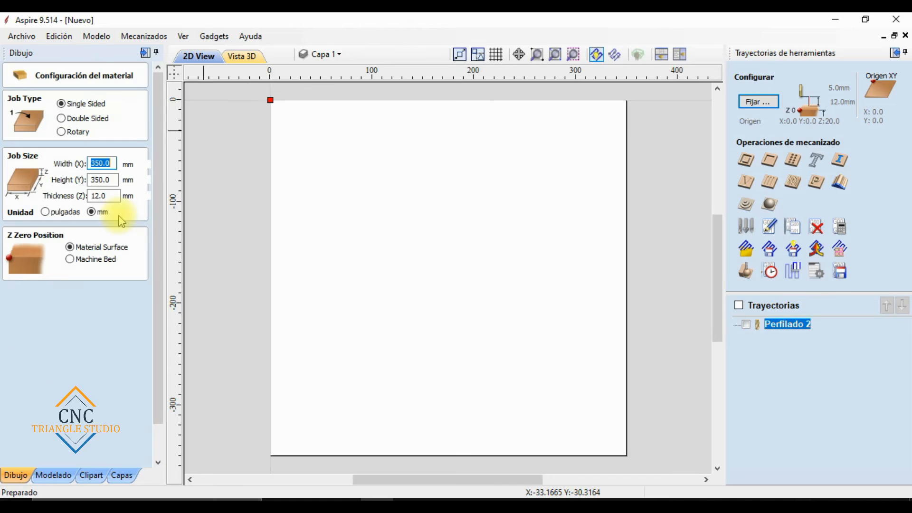
{"action": "double_click", "coordinate": [109, 198]}
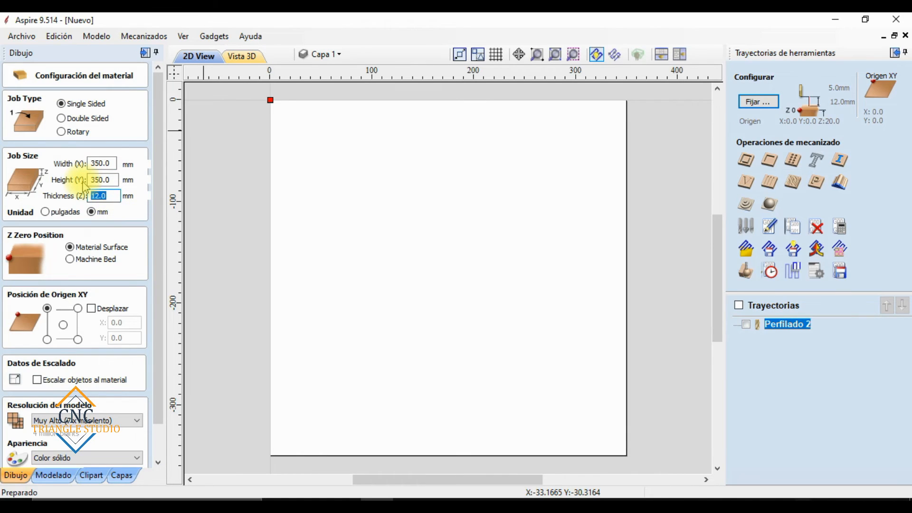
{"action": "type", "text": "3"}
{"action": "scroll", "coordinate": [133, 434], "scroll_direction": "down", "scroll_amount": 2}
{"action": "left_click", "coordinate": [42, 463]}
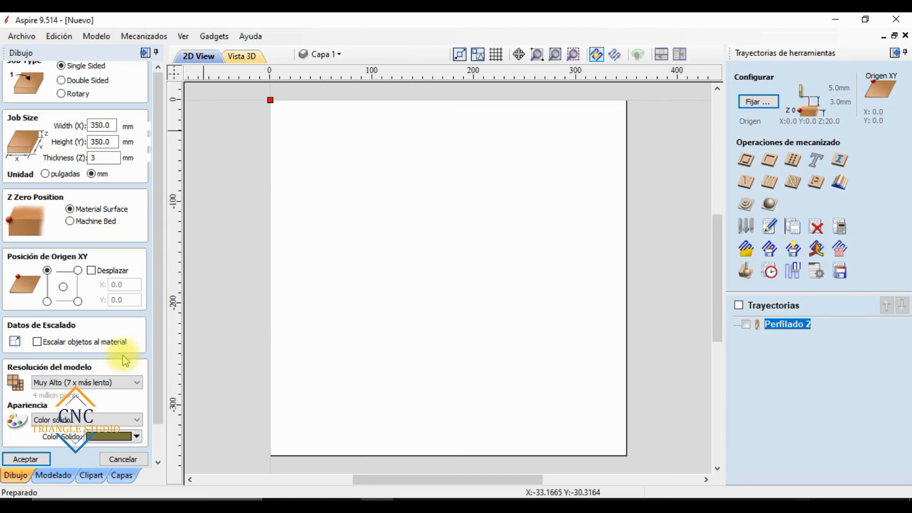
{"action": "left_click", "coordinate": [26, 459]}
{"action": "left_click", "coordinate": [444, 314]}
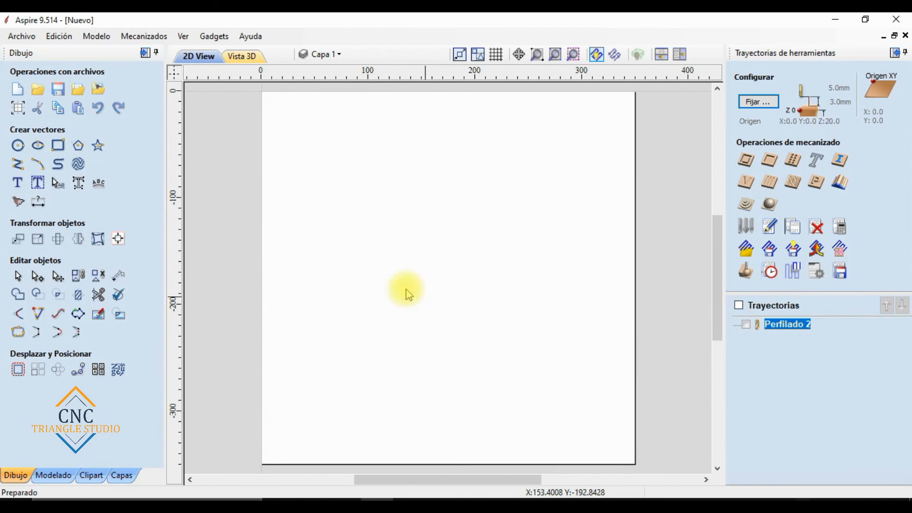
- Draw a rectangle about 220 by 105 mm in the upper part of the material
{"action": "left_click", "coordinate": [57, 145]}
{"action": "left_click_drag", "start_coordinate": [326, 137], "coordinate": [561, 250]}
{"action": "key", "text": "Escape"}
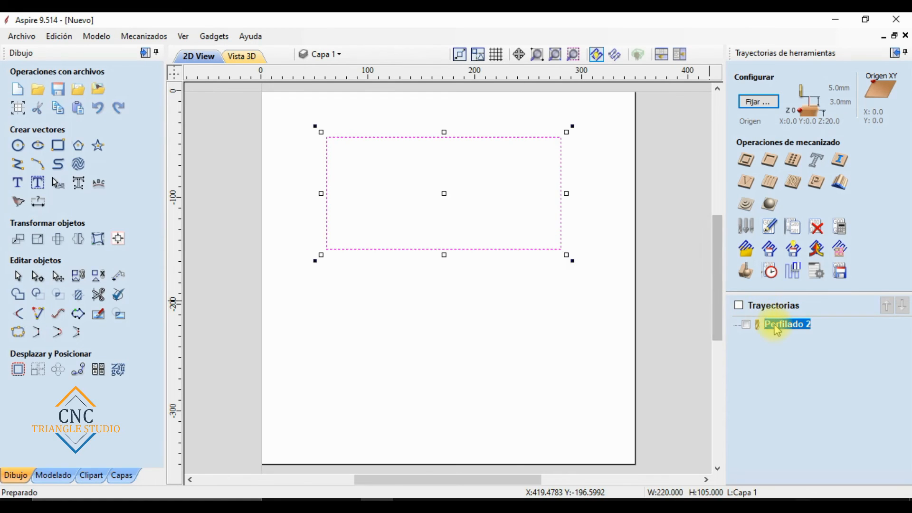
- Edit the Perfilado 2 toolpath and assign the Fresa 1.5mm P/MDF end mill, checking its cutting parameters
{"action": "double_click", "coordinate": [784, 325]}
{"action": "left_click", "coordinate": [826, 177]}
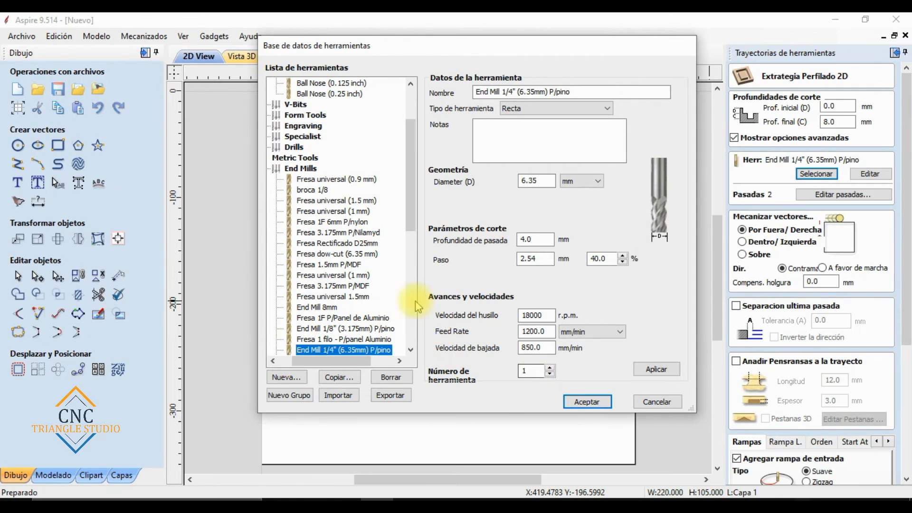
{"action": "left_click", "coordinate": [342, 264]}
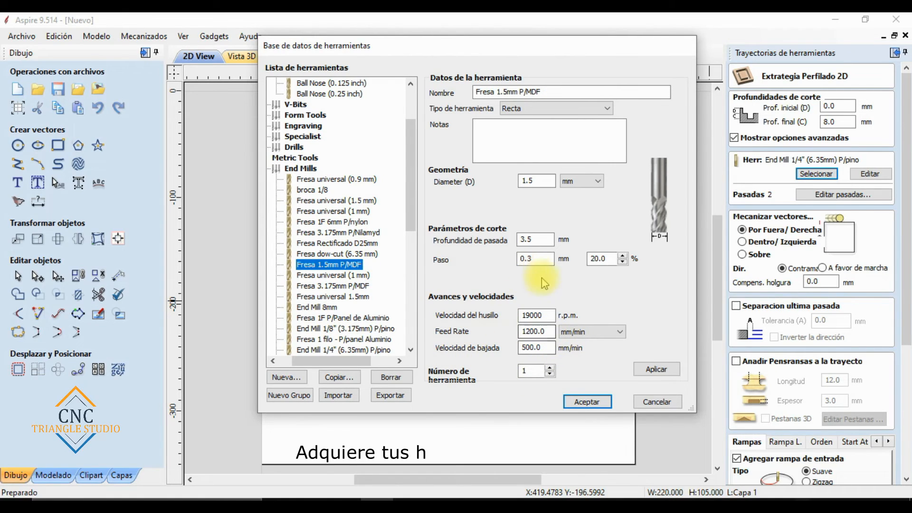
{"action": "mouse_move", "coordinate": [536, 240]}
{"action": "left_mouse_down"}
{"action": "mouse_move", "coordinate": [521, 240]}
{"action": "mouse_move", "coordinate": [540, 239]}
{"action": "left_mouse_up"}
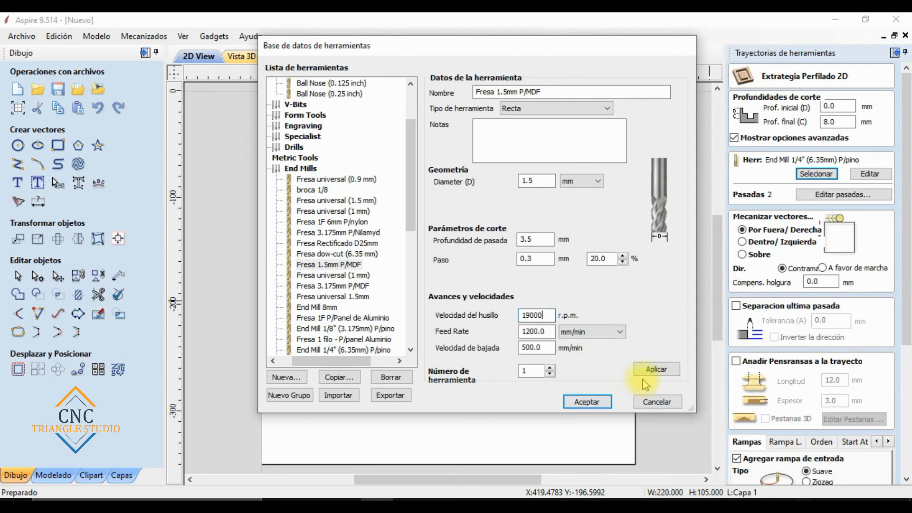
{"action": "left_click", "coordinate": [655, 370]}
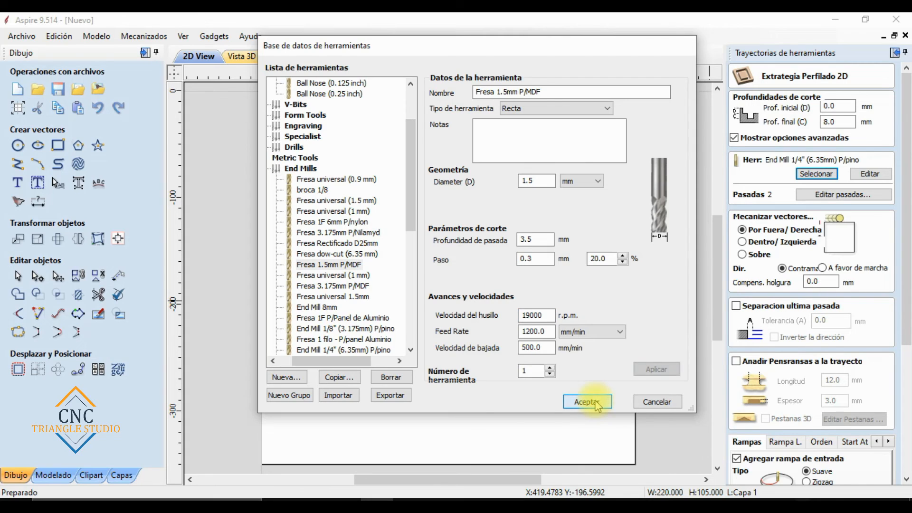
{"action": "left_click", "coordinate": [589, 402]}
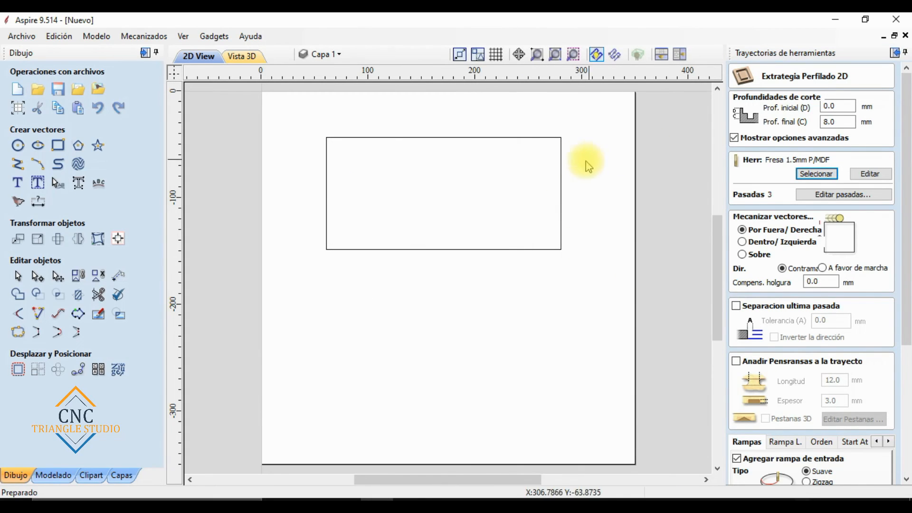
- Select the new rectangle for the profile toolpath and set the final cut depth to 3.5 mm
{"action": "left_click", "coordinate": [560, 156]}
{"action": "left_click_drag", "start_coordinate": [837, 120], "coordinate": [809, 123]}
{"action": "type", "text": "3.5"}
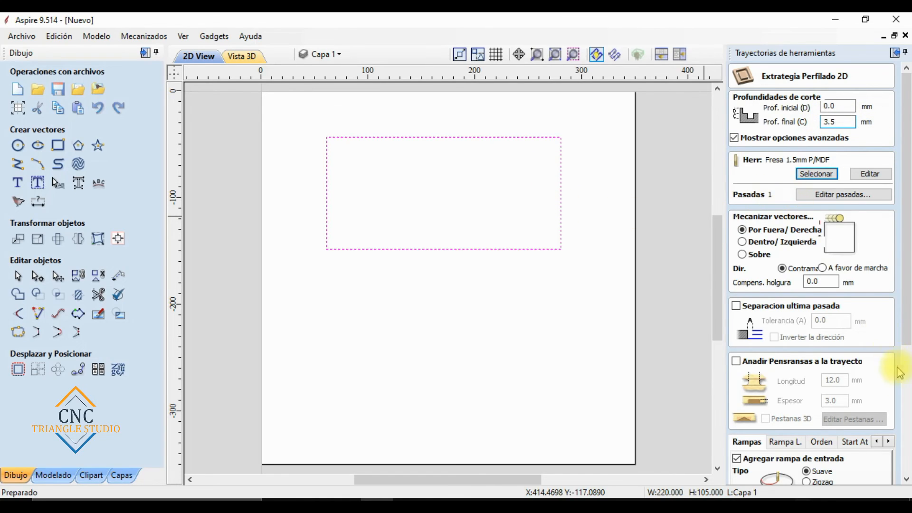
- Turn off the entry ramp and calculate the Perfilado 2 toolpath, accepting the cut through the material
{"action": "scroll", "coordinate": [902, 439], "scroll_direction": "down", "scroll_amount": 4}
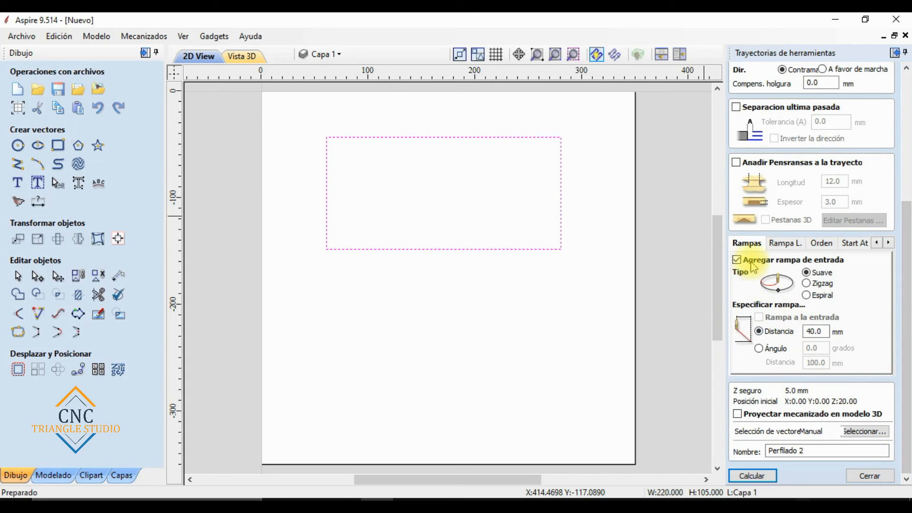
{"action": "left_click", "coordinate": [737, 260]}
{"action": "left_click_drag", "start_coordinate": [909, 342], "coordinate": [907, 240]}
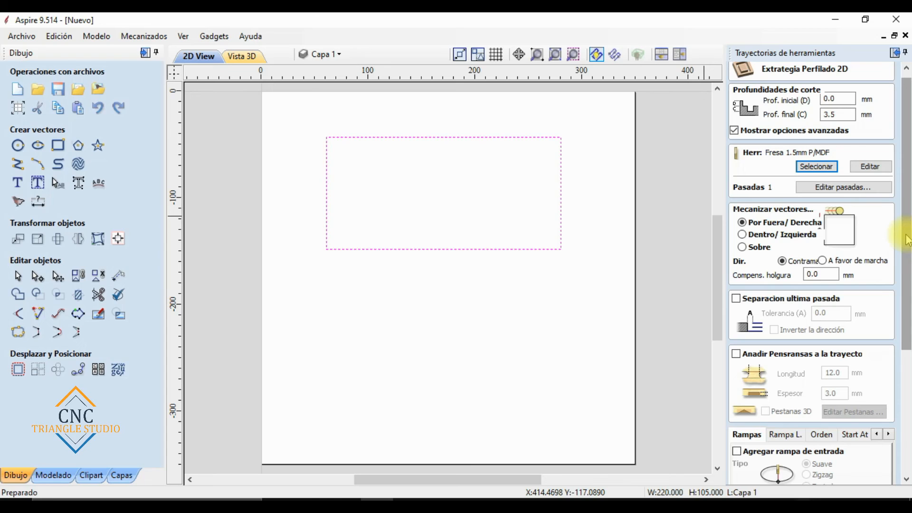
{"action": "left_click_drag", "start_coordinate": [908, 240], "coordinate": [905, 365]}
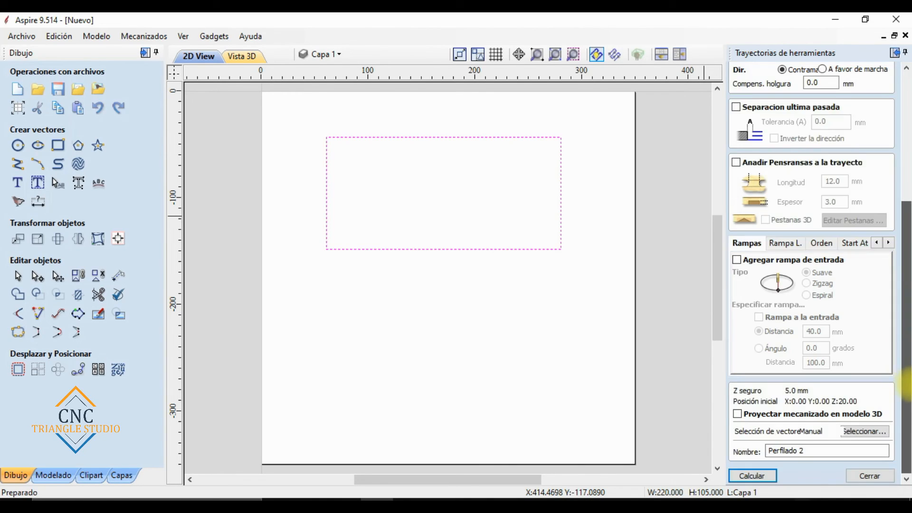
{"action": "left_click", "coordinate": [767, 475]}
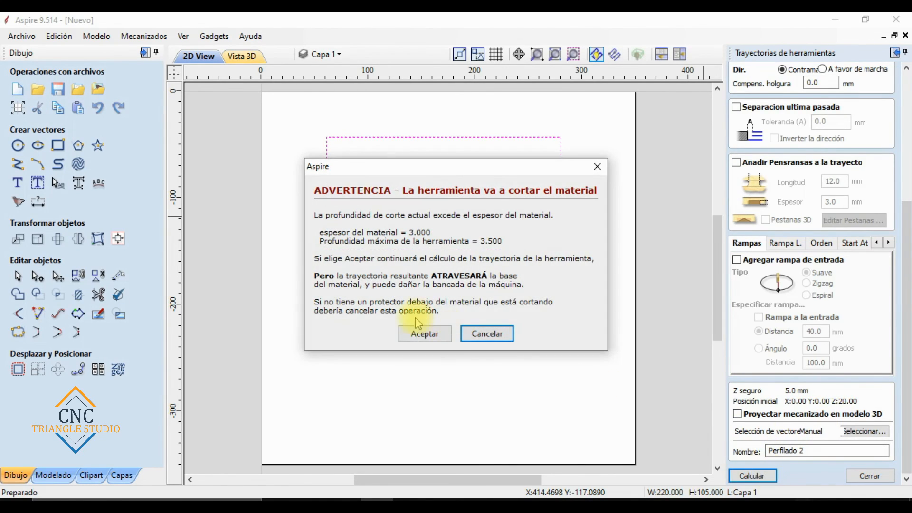
{"action": "left_click", "coordinate": [418, 332]}
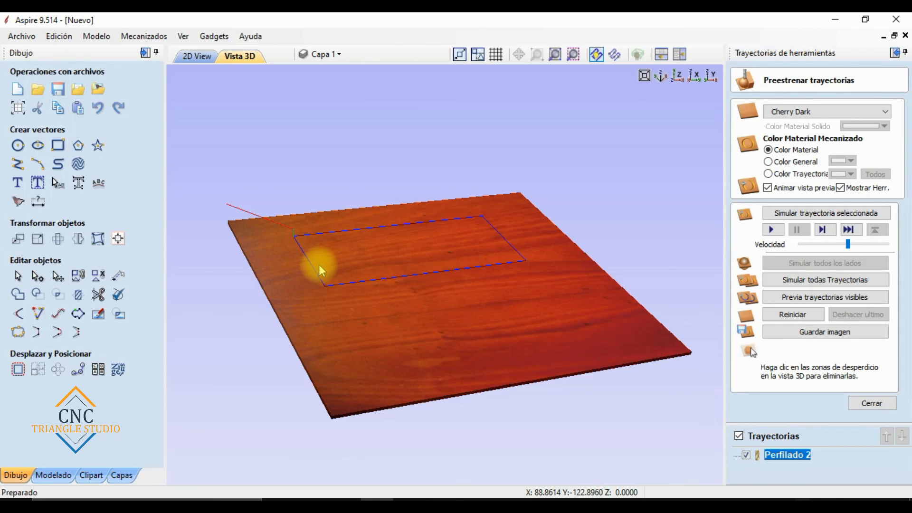
{"action": "scroll", "coordinate": [328, 287], "scroll_direction": "up", "scroll_amount": 5}
{"action": "left_click_drag", "start_coordinate": [372, 341], "coordinate": [361, 351]}
{"action": "middle_click_drag", "start_coordinate": [361, 351], "coordinate": [431, 332]}
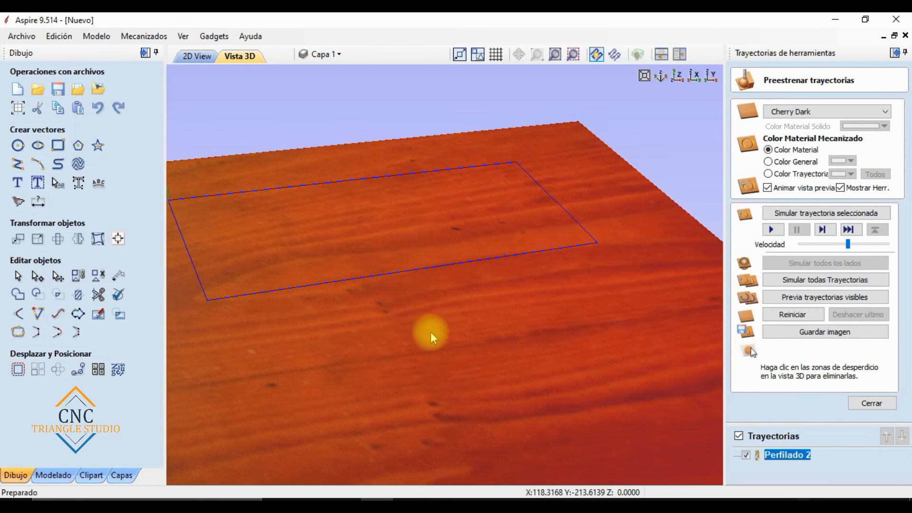
- Simulate the visible Perfilado 2 toolpath on the Cherry Dark material, with the rectangle in view
{"action": "scroll", "coordinate": [409, 275], "scroll_direction": "down", "scroll_amount": 1}
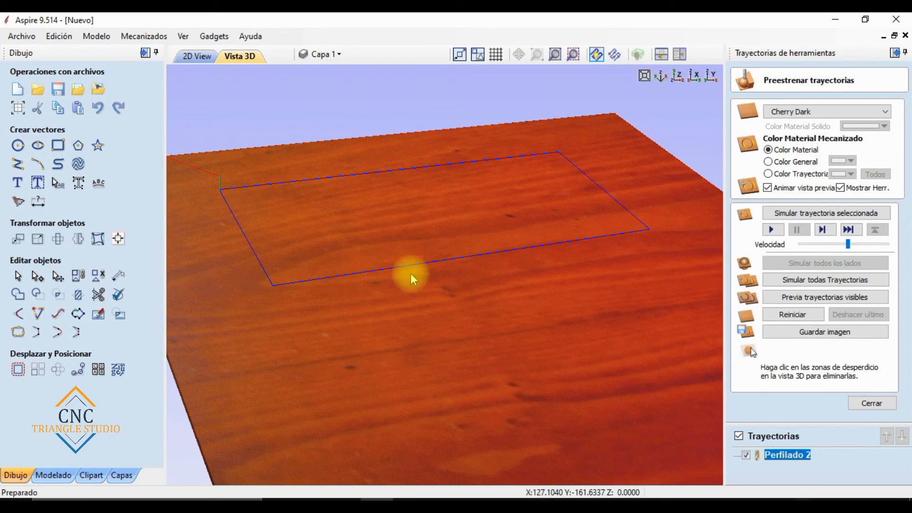
{"action": "scroll", "coordinate": [458, 251], "scroll_direction": "up", "scroll_amount": 2}
{"action": "left_click_drag", "start_coordinate": [454, 242], "coordinate": [440, 262]}
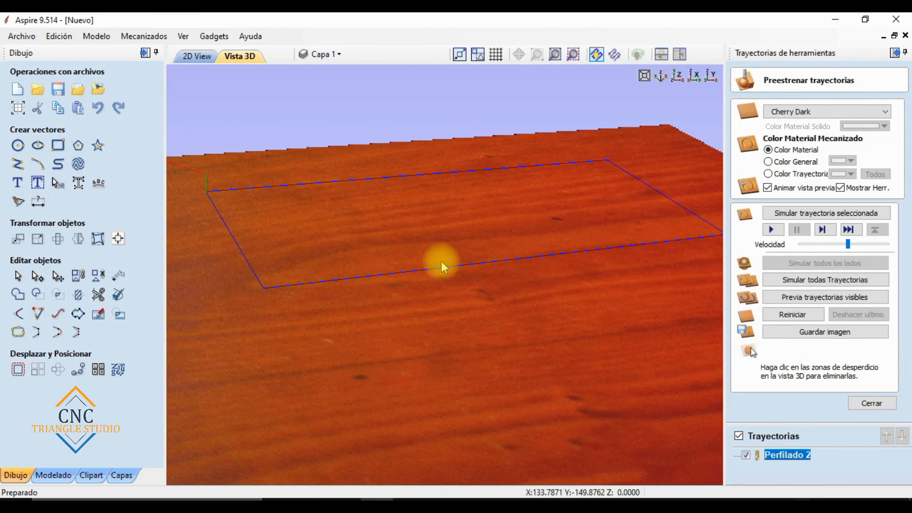
{"action": "left_click", "coordinate": [800, 298]}
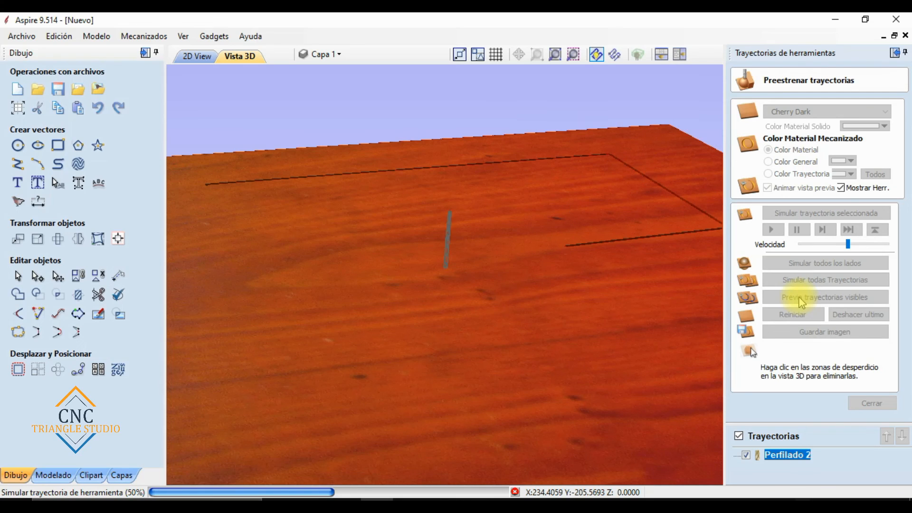
- Remove the waste material around the cut rectangle, inspect the remaining piece from several angles and close the toolpath preview
{"action": "left_click_drag", "start_coordinate": [560, 366], "coordinate": [515, 356]}
{"action": "left_click", "coordinate": [282, 316]}
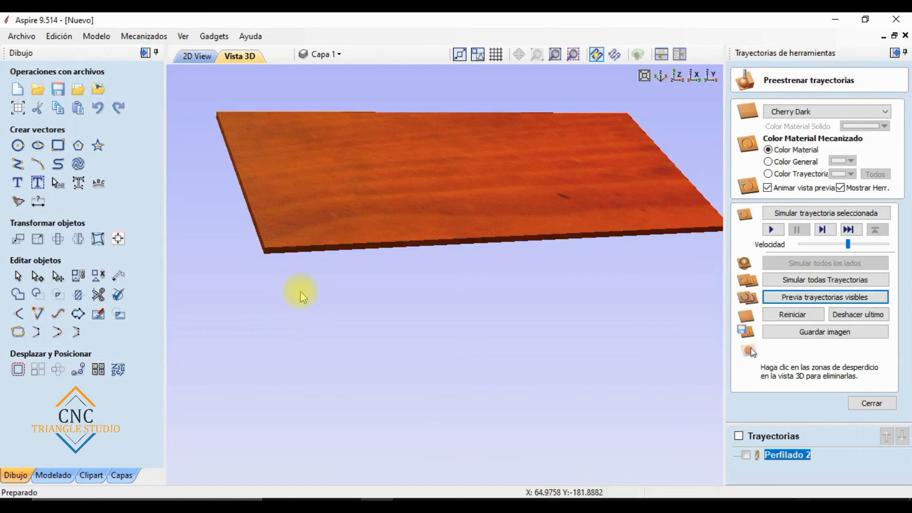
{"action": "left_click_drag", "start_coordinate": [296, 199], "coordinate": [333, 236]}
{"action": "left_click_drag", "start_coordinate": [491, 274], "coordinate": [409, 234]}
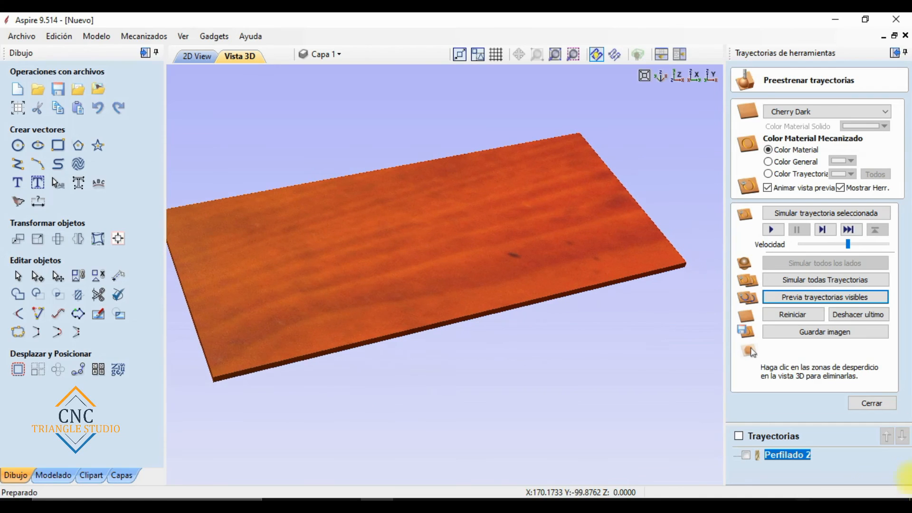
{"action": "left_click", "coordinate": [873, 403]}
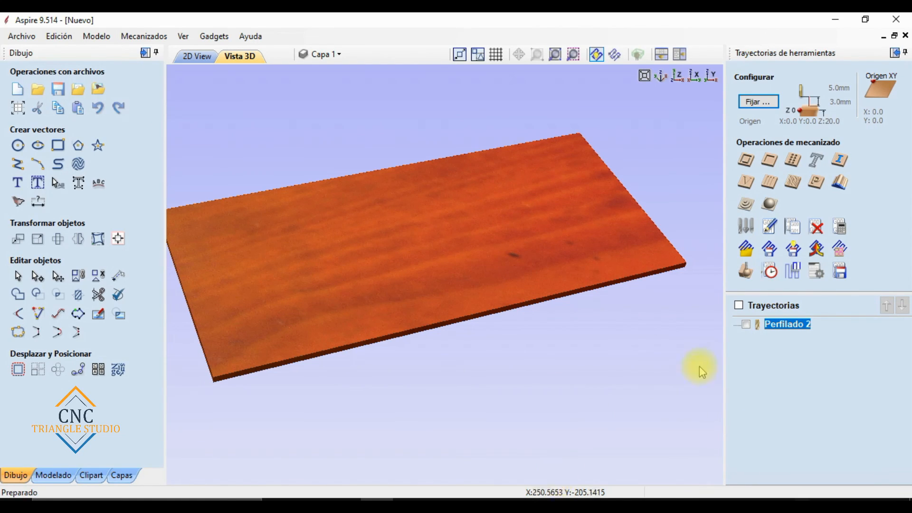
- Open the tool database and check the pass depth of the Fresa 1.5mm P/MDF end mill
{"action": "left_click", "coordinate": [746, 228]}
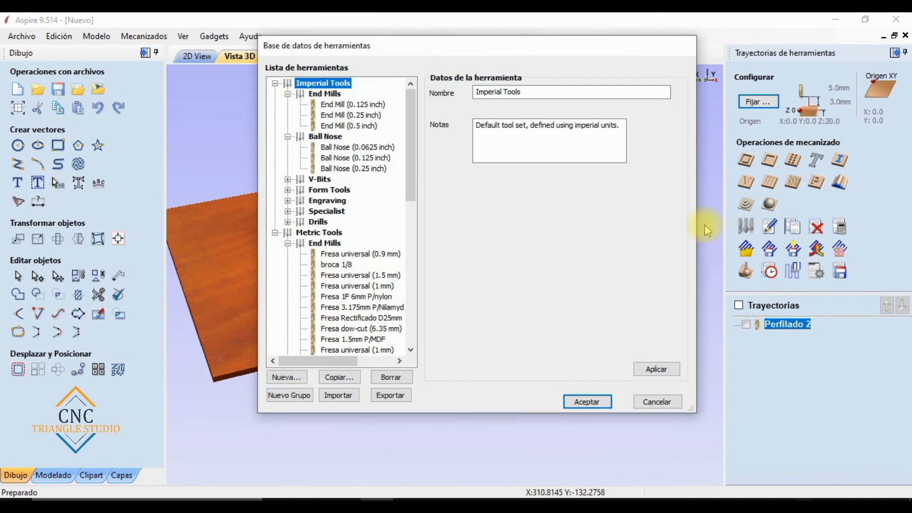
{"action": "scroll", "coordinate": [411, 197], "scroll_direction": "down", "scroll_amount": 1}
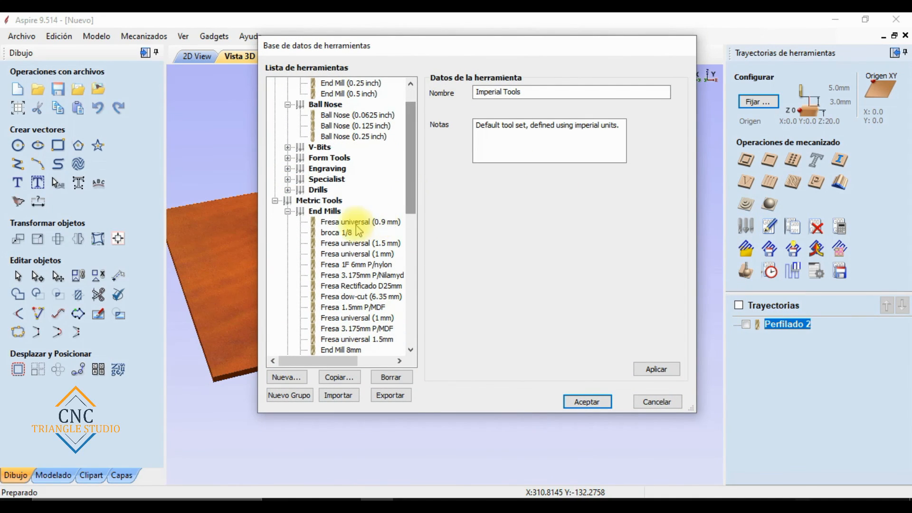
{"action": "left_click", "coordinate": [352, 307]}
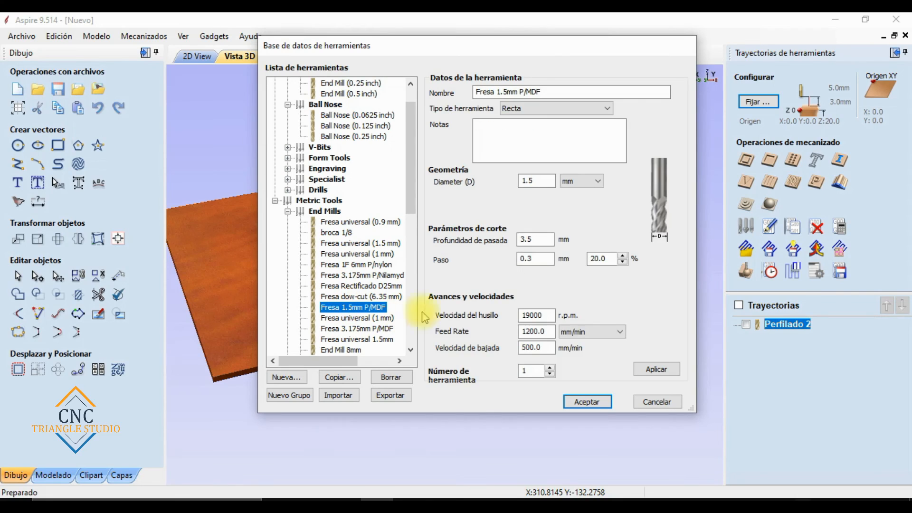
{"action": "double_click", "coordinate": [530, 239]}
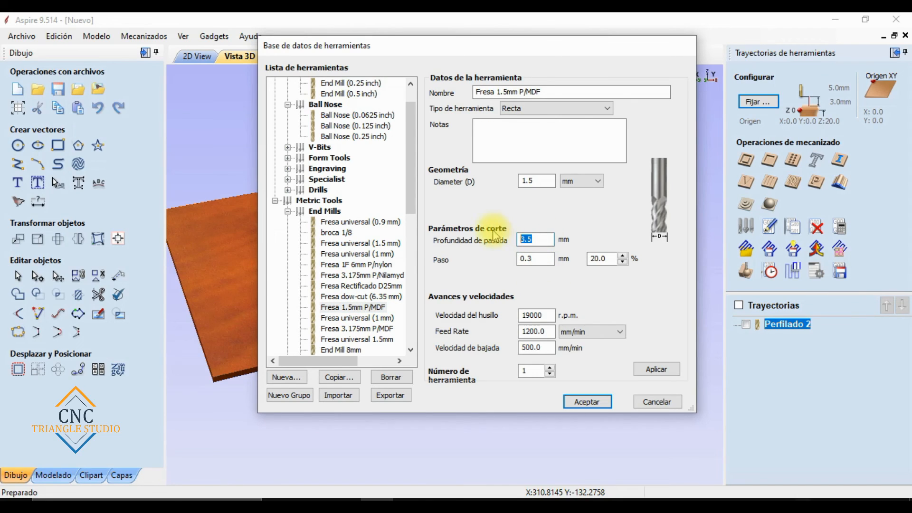
- Check the pass depth of the compresion 3.175 P/triplay end mill and close the tool database without saving changes
{"action": "left_click", "coordinate": [411, 312]}
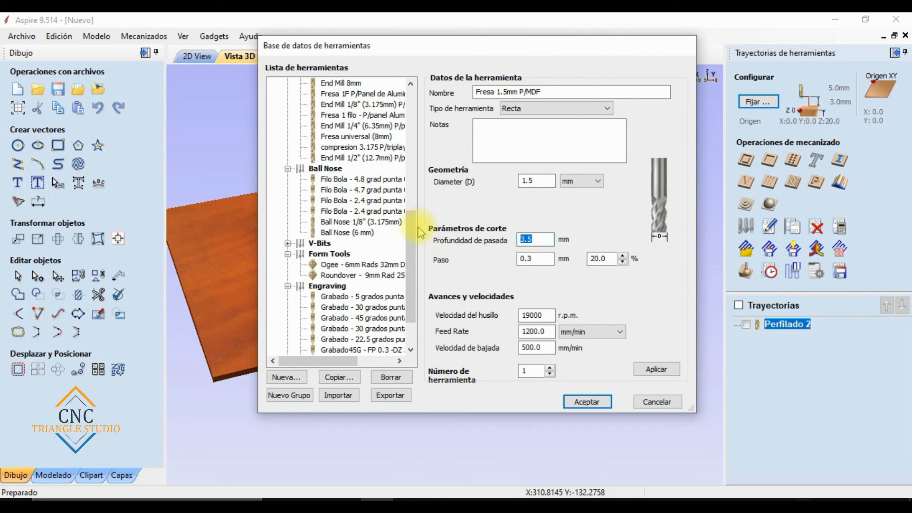
{"action": "scroll", "coordinate": [414, 228], "scroll_direction": "up", "scroll_amount": 2}
{"action": "left_click", "coordinate": [361, 200]}
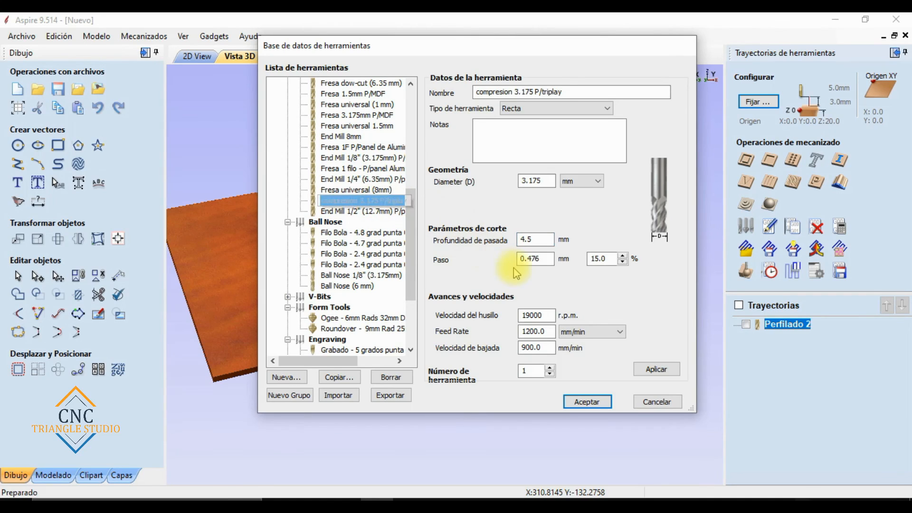
{"action": "double_click", "coordinate": [532, 238]}
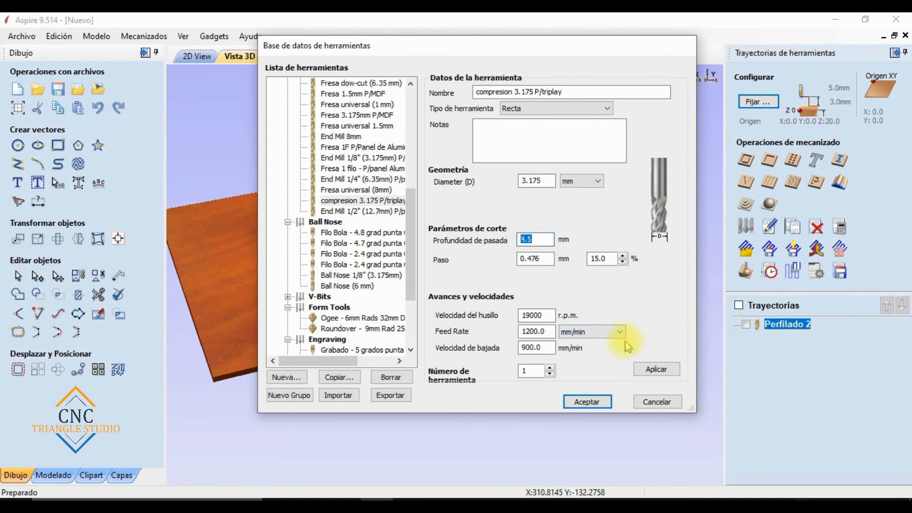
{"action": "left_click", "coordinate": [657, 402]}
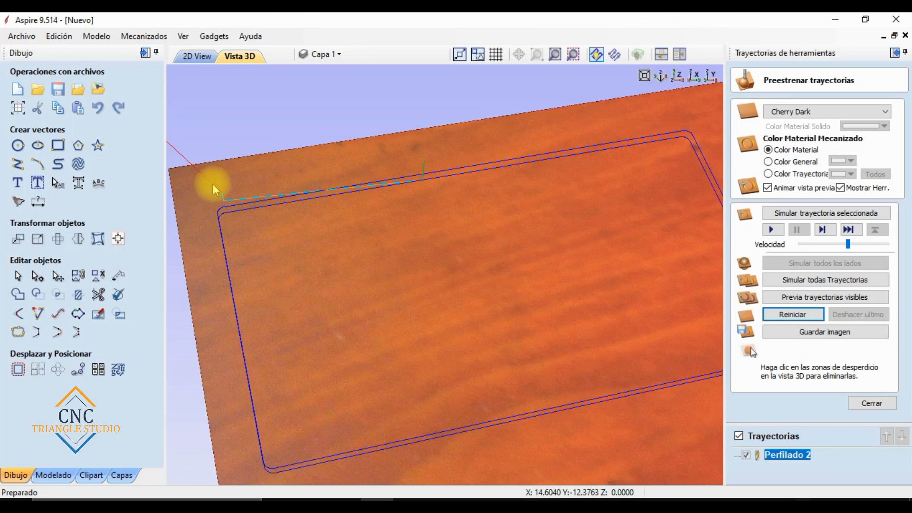
- Inspect the entry ramp of the recalculated Perfilado 2 toolpath and run the simulation of the visible toolpaths
{"action": "left_click_drag", "start_coordinate": [212, 184], "coordinate": [230, 167]}
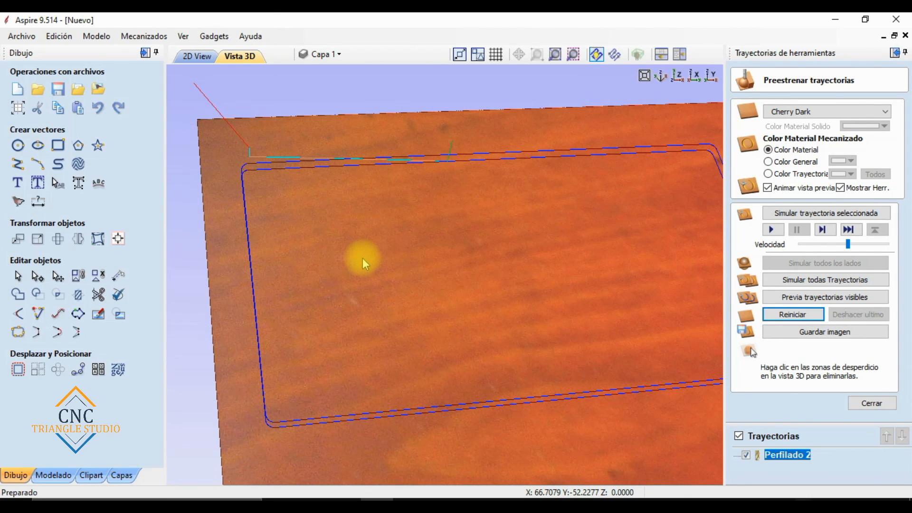
{"action": "left_click_drag", "start_coordinate": [365, 264], "coordinate": [575, 258]}
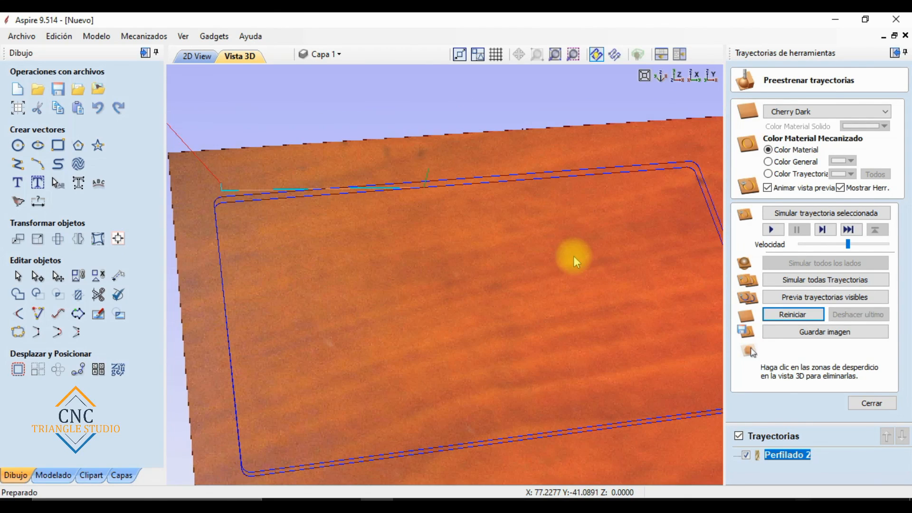
{"action": "left_click", "coordinate": [808, 299]}
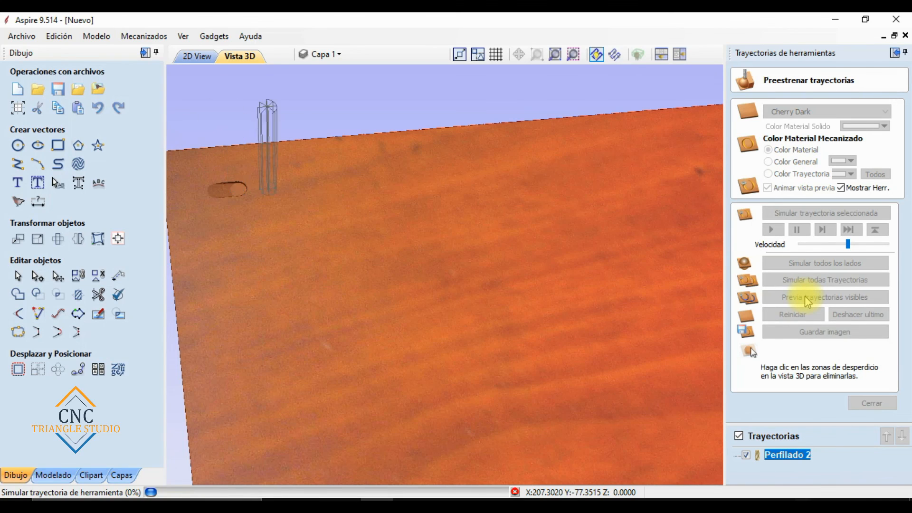